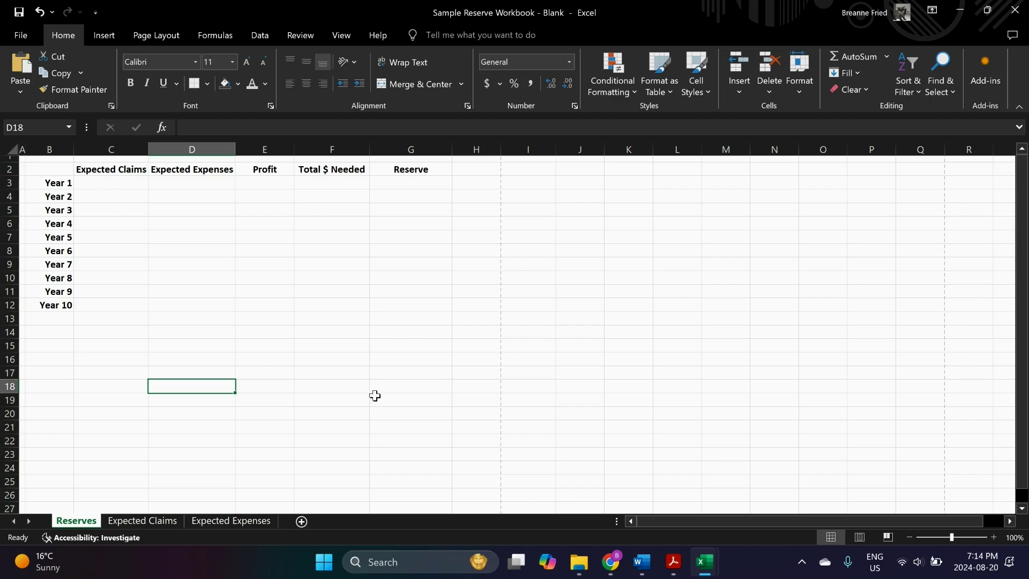
left_click(134, 519)
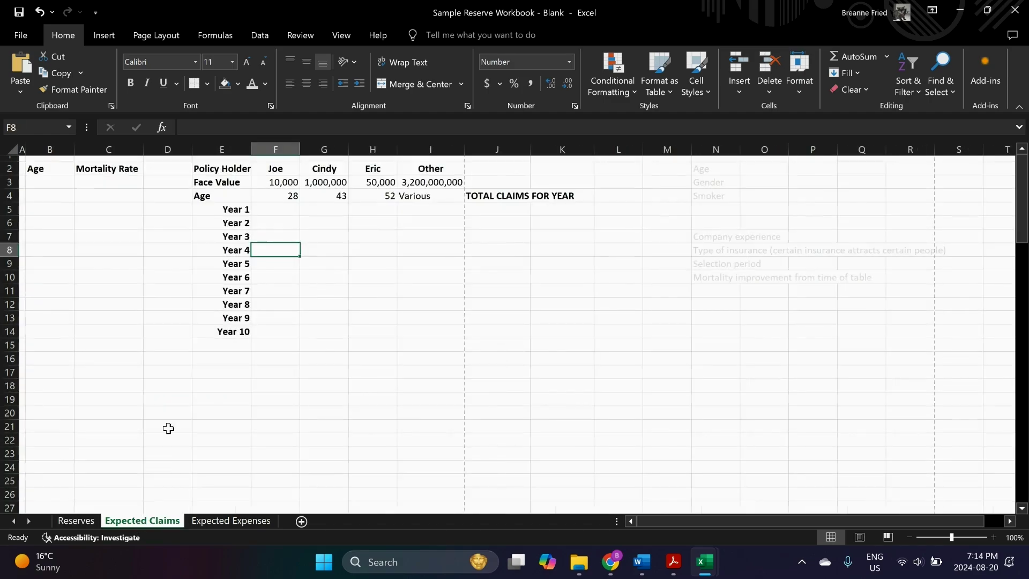
left_click(296, 403)
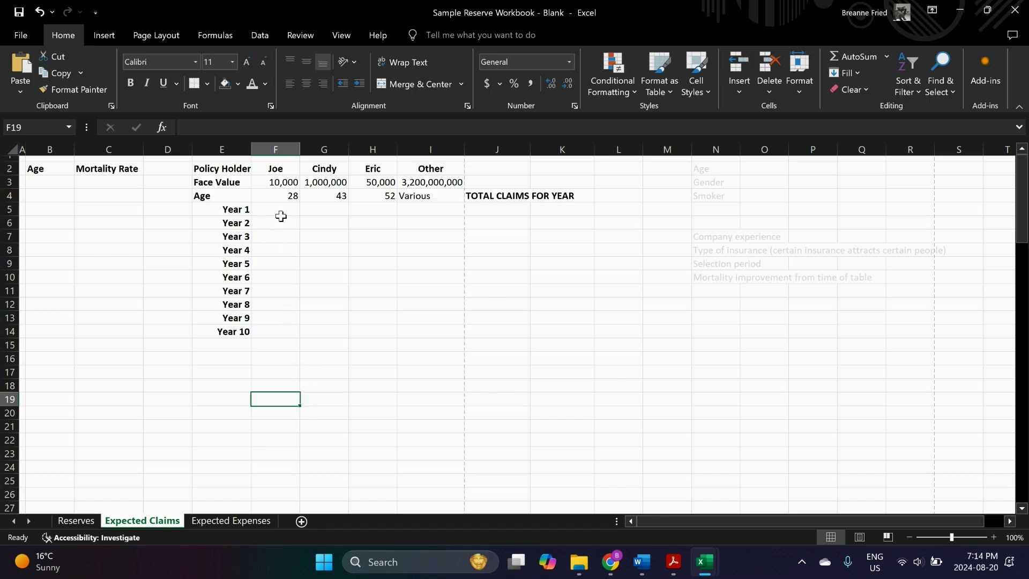
left_click_drag(276, 168, 373, 168)
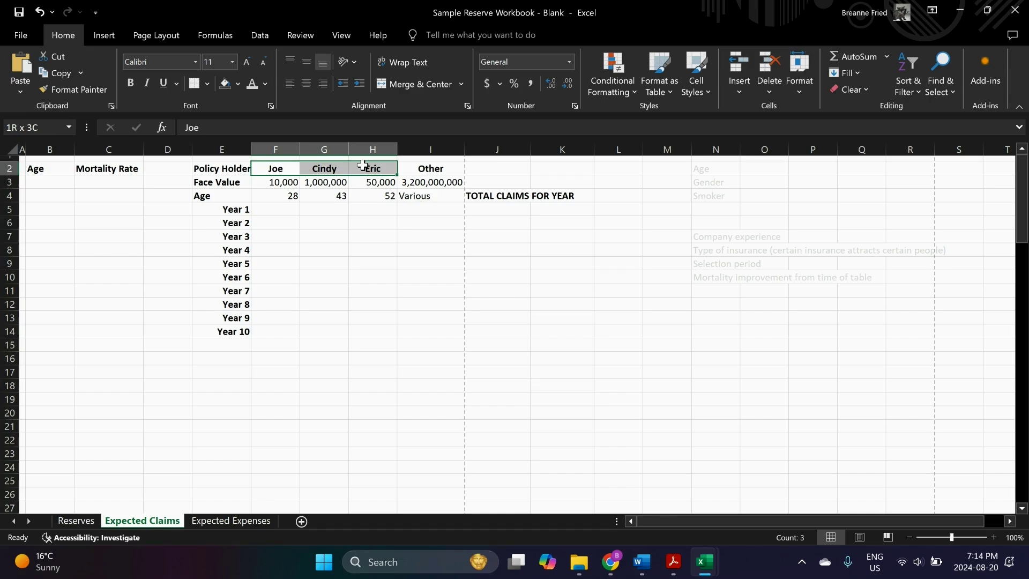
left_click(434, 168)
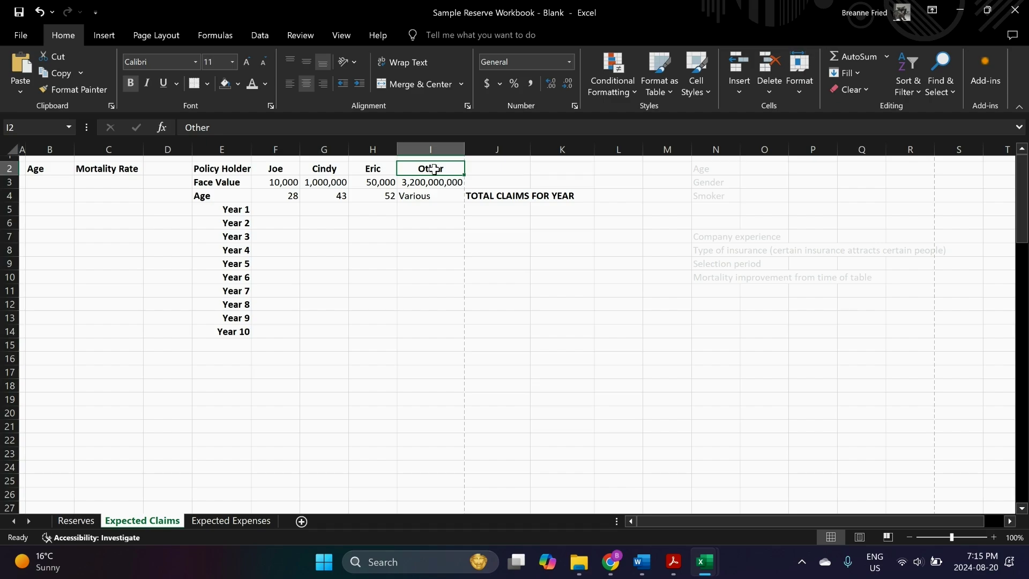
left_click(277, 182)
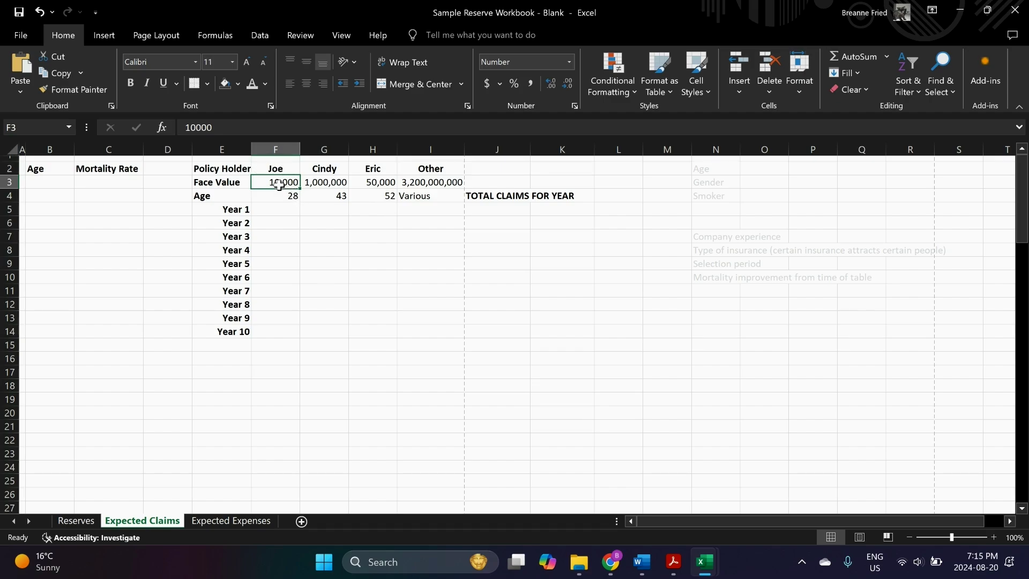
Select Joe's Year 1 cell F5 on the Expected Claims sheet
left_click(274, 209)
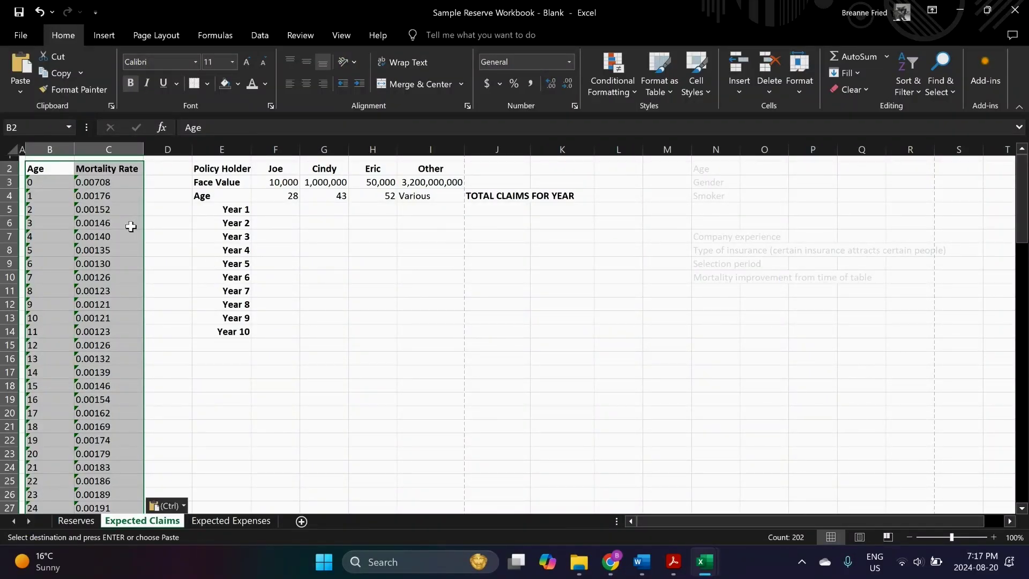
Look up the mortality rate for Joe's age 28 in the table
left_click(275, 195)
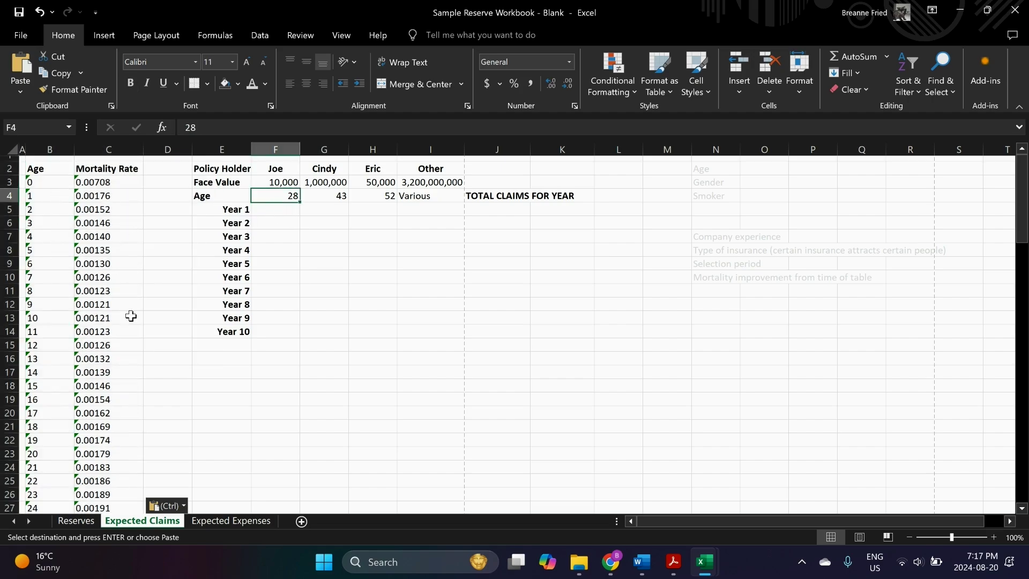
scroll(128, 327, "down", 2)
scroll(127, 345, "down", 4)
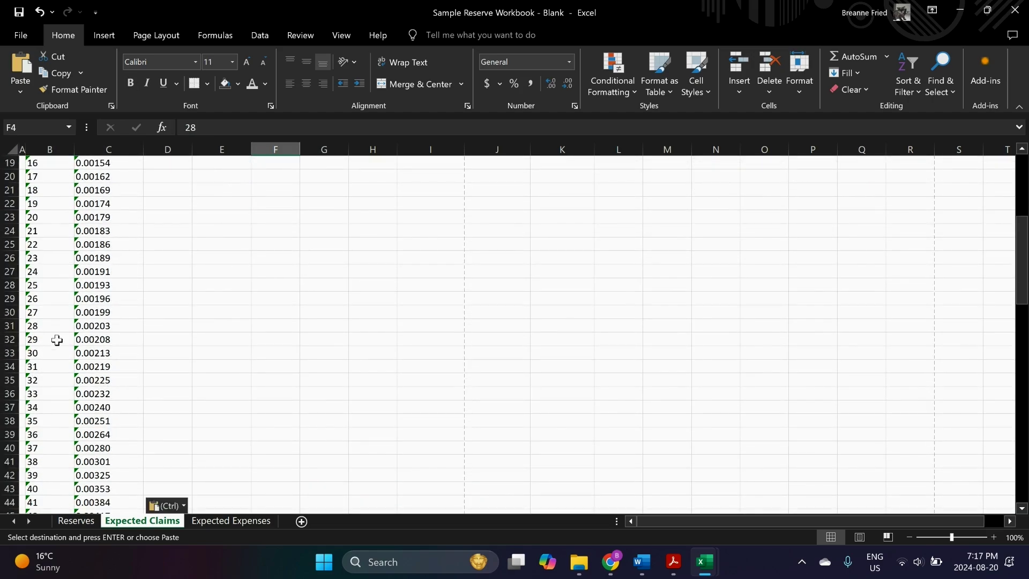
left_click(108, 323)
scroll(108, 323, "up", 6)
Enter Joe's Year 1 claim in F5 as =F3*C31
left_click(280, 213)
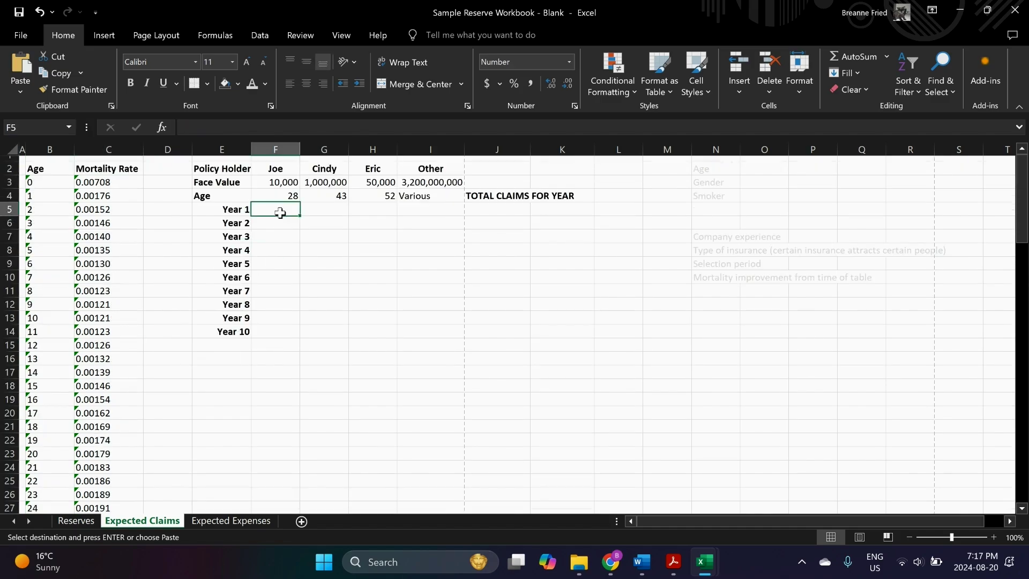
type("=")
left_click(269, 184)
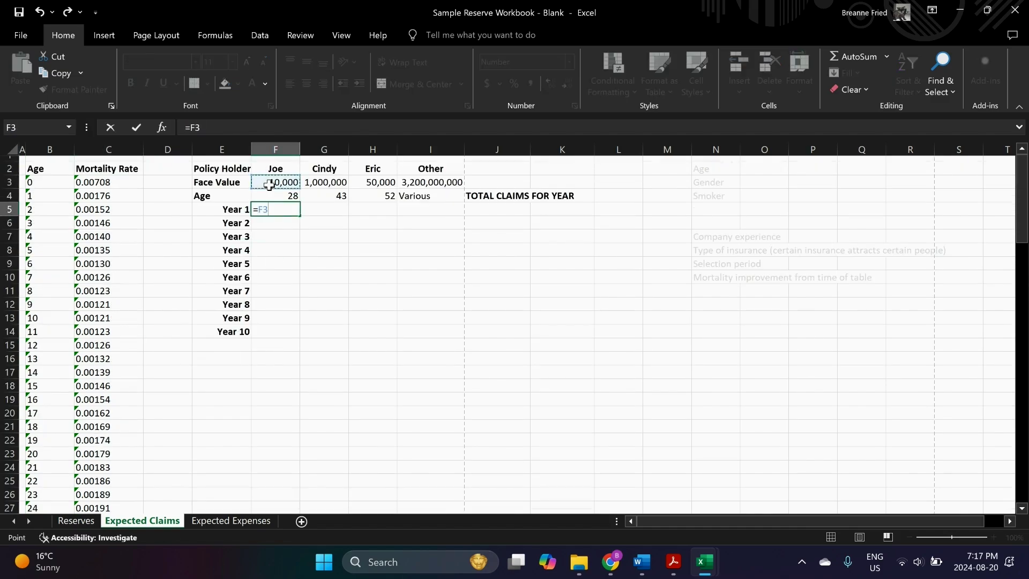
type("*")
scroll(79, 411, "down", 3)
left_click(88, 447)
key("Return")
Enter Joe's Year 2 claim in F6 as face value times C32
scroll(300, 444, "up", 2)
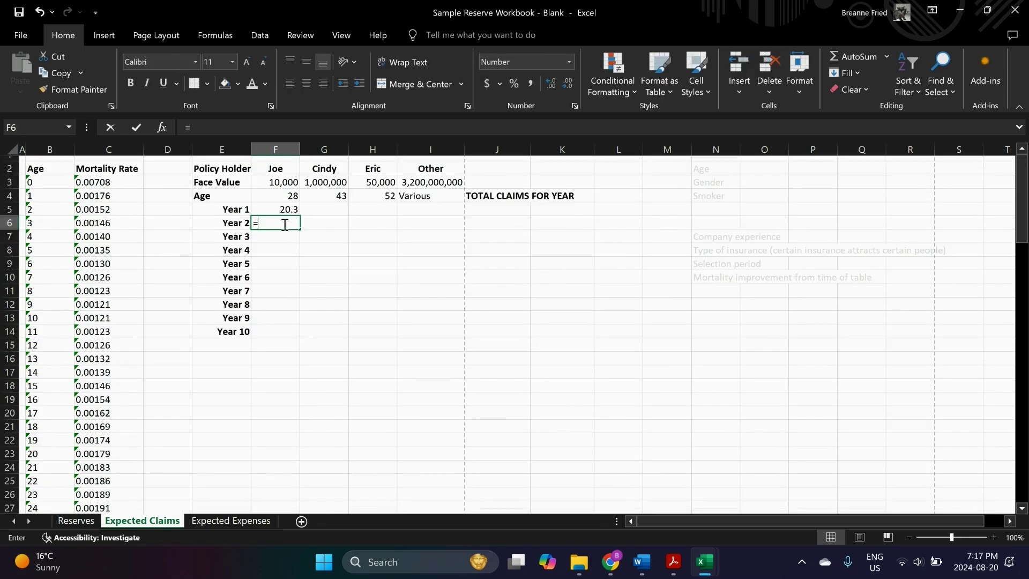
type("=")
left_click(285, 182)
type("*")
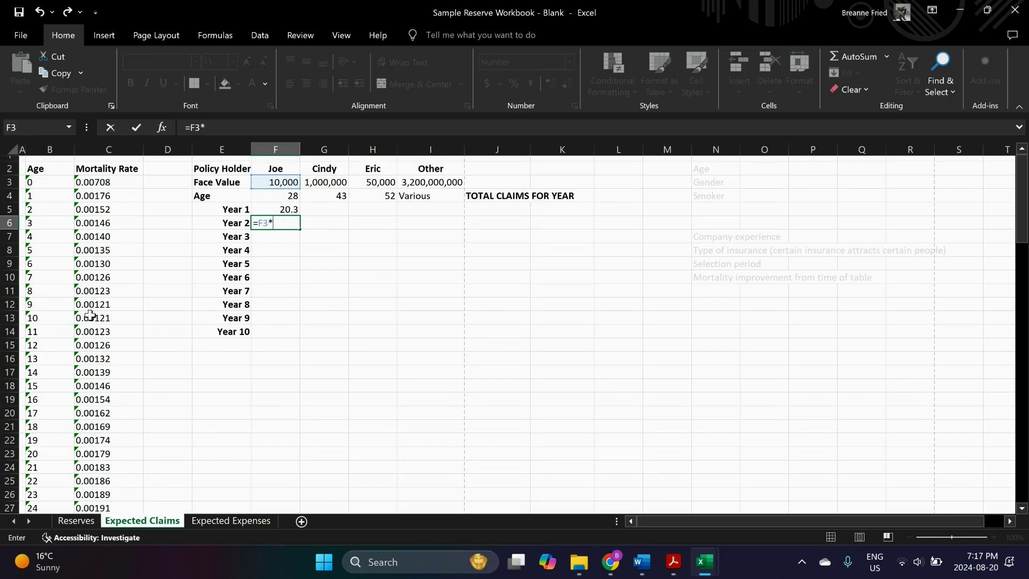
scroll(73, 418, "down", 3)
left_click(88, 464)
key("Return")
Make F6's face value reference absolute ($F$3) and fill the formula down to F14
left_click(279, 224)
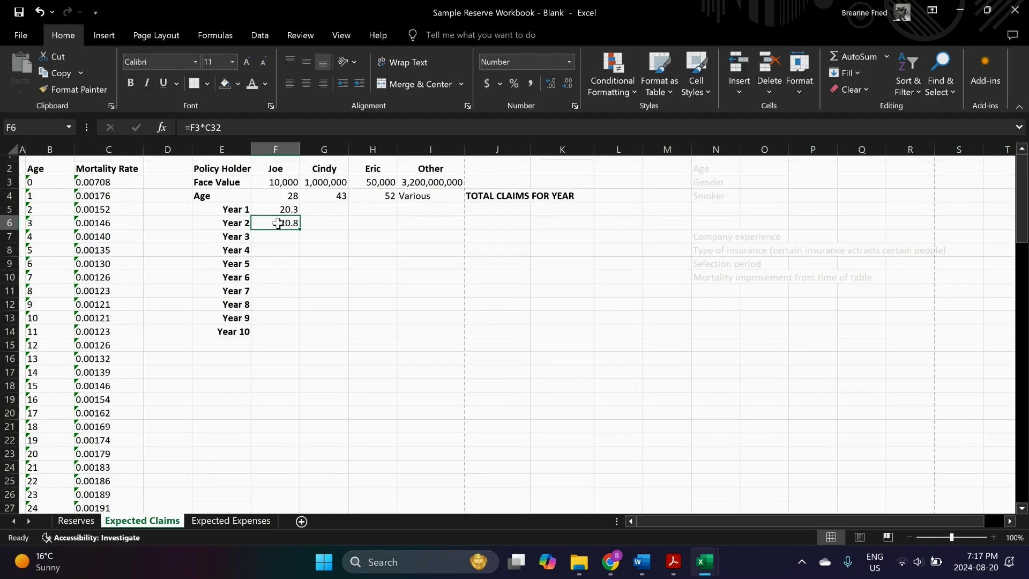
left_click(194, 128)
key("F4")
key("ctrl+Return")
left_click_drag(299, 229, 284, 337)
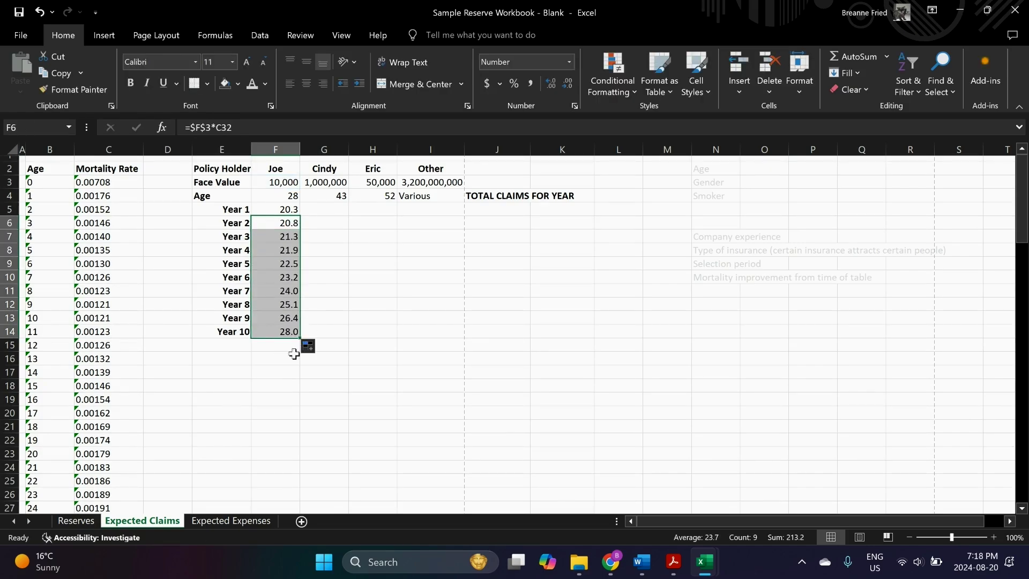
left_click(265, 347)
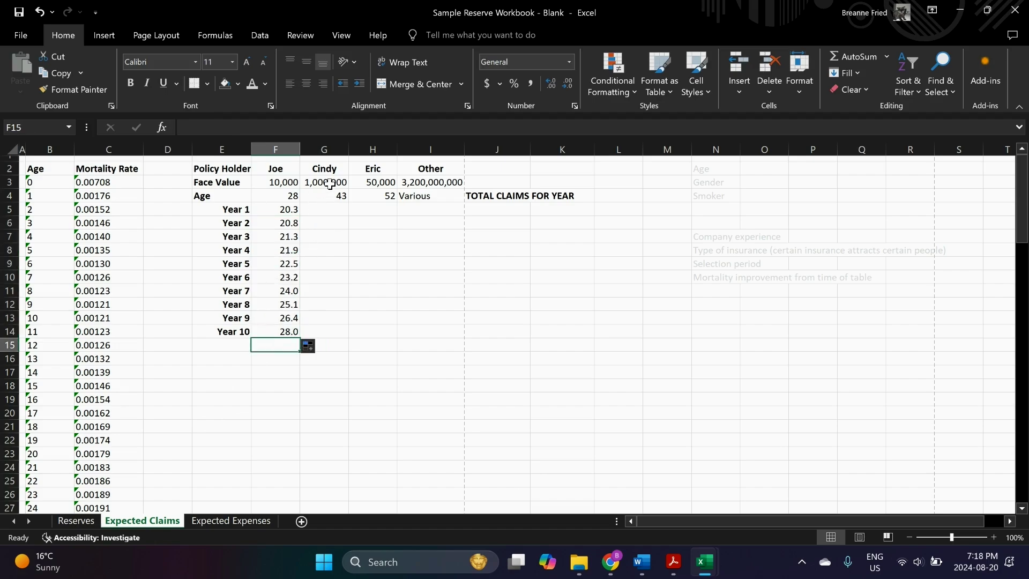
Fill Cindy's claims G5:G14 as $G$3 times the mortality rate, starting at age 43 (C46)
left_click(326, 211)
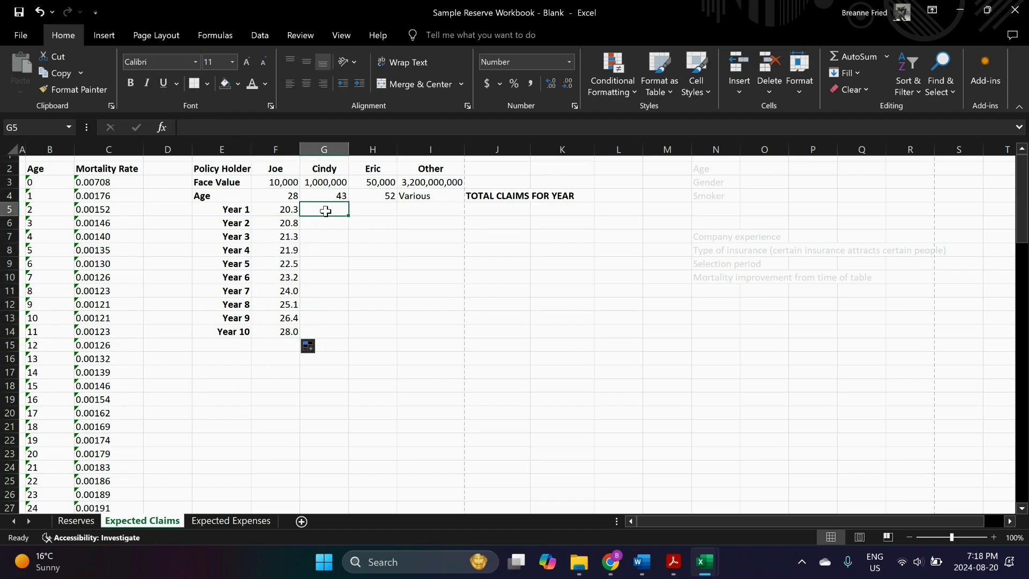
type("=")
left_click(320, 182)
type("*")
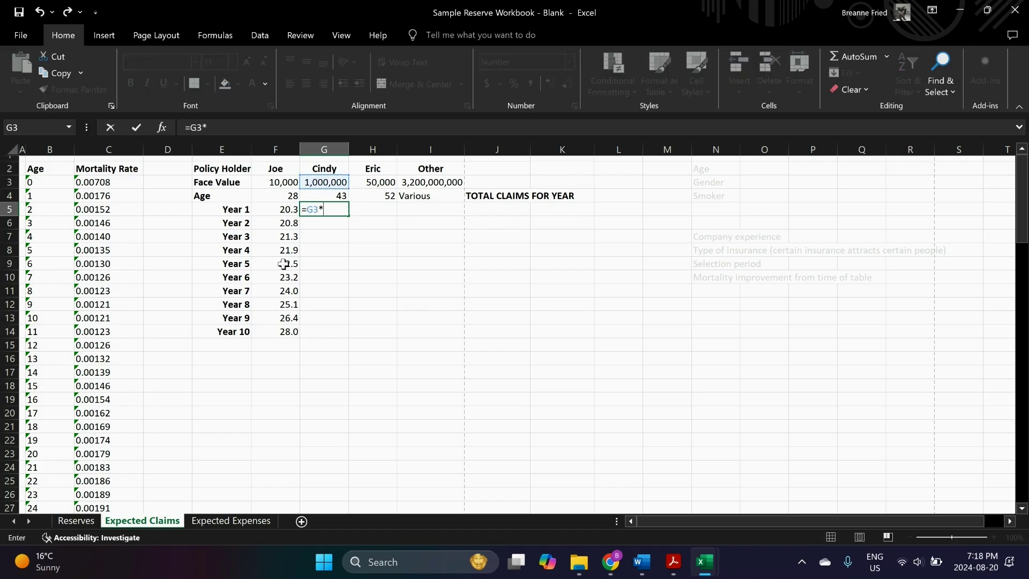
scroll(84, 413, "down", 1)
scroll(83, 413, "down", 9)
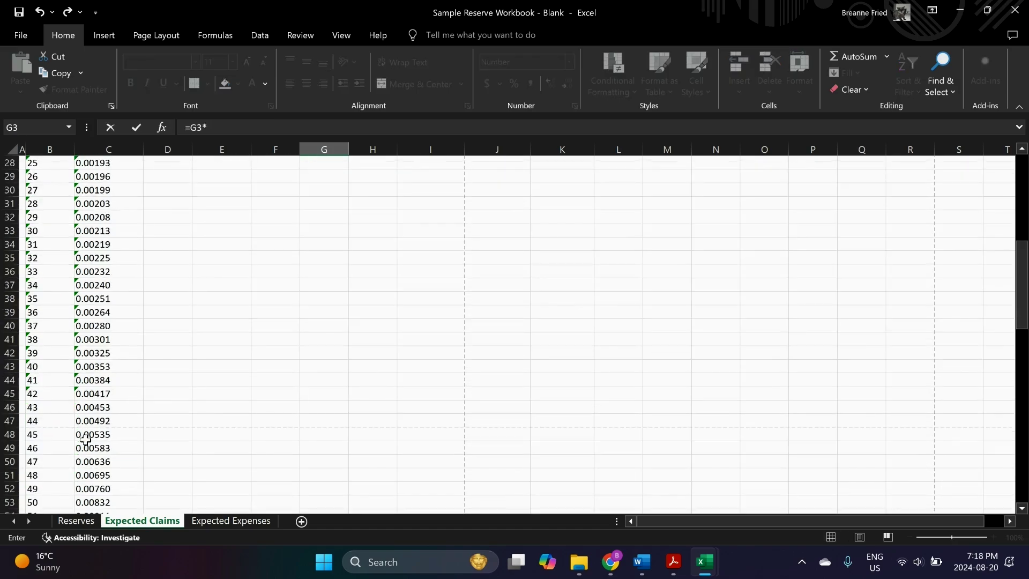
left_click(107, 407)
left_click(207, 128)
key("F4")
key("Return")
left_click(343, 212)
left_click_drag(349, 215, 325, 342)
Fill Eric's claims H5:H14 as $H$3 times the mortality rate, starting at age 52 (C55)
left_click(377, 208)
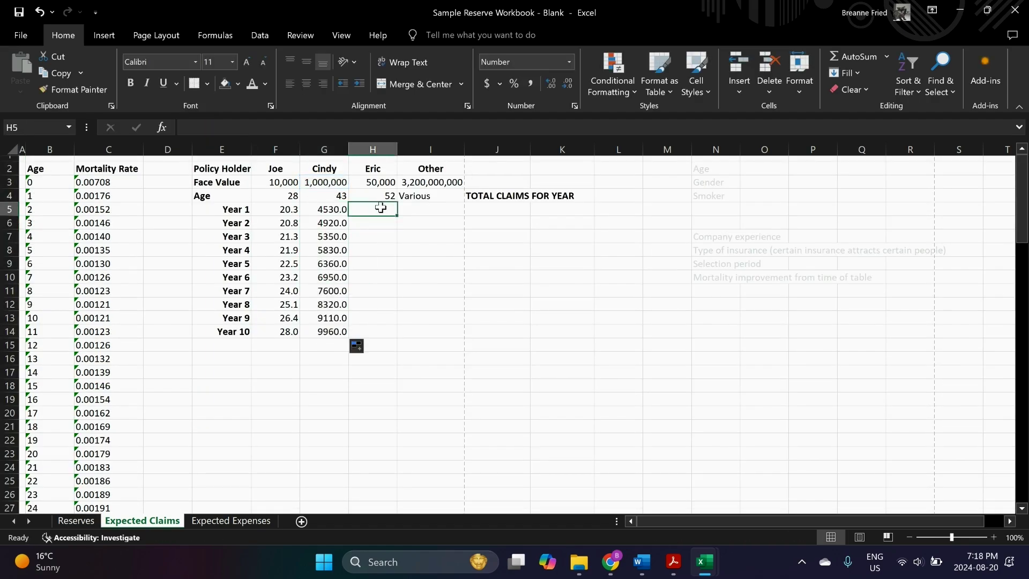
type("=")
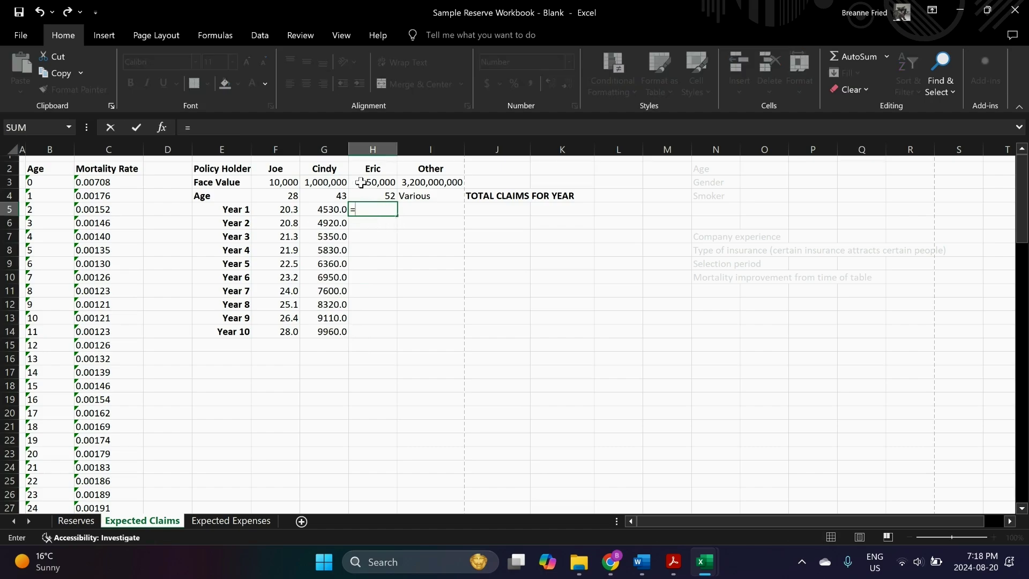
left_click(370, 182)
type("*")
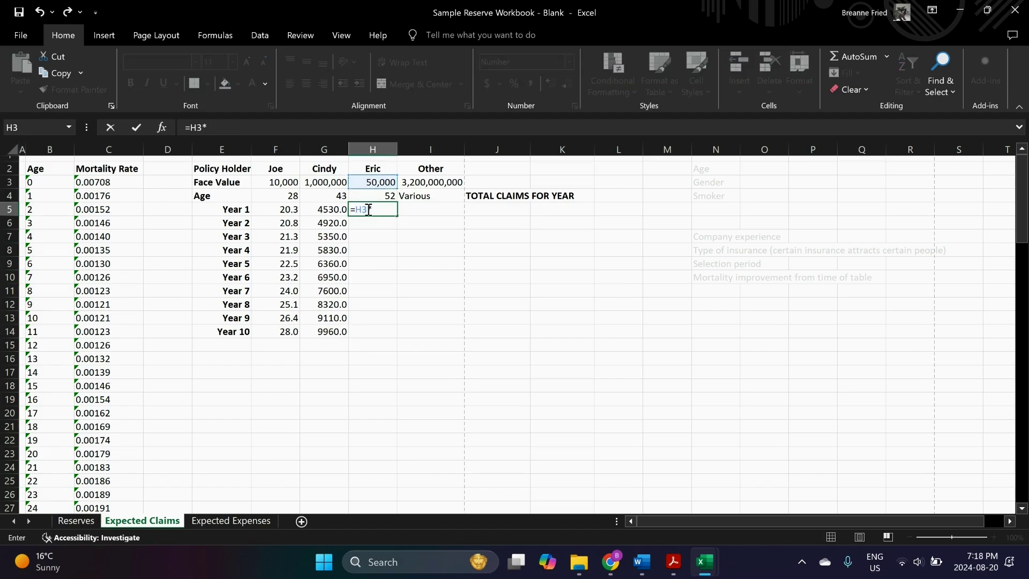
scroll(115, 407, "down", 13)
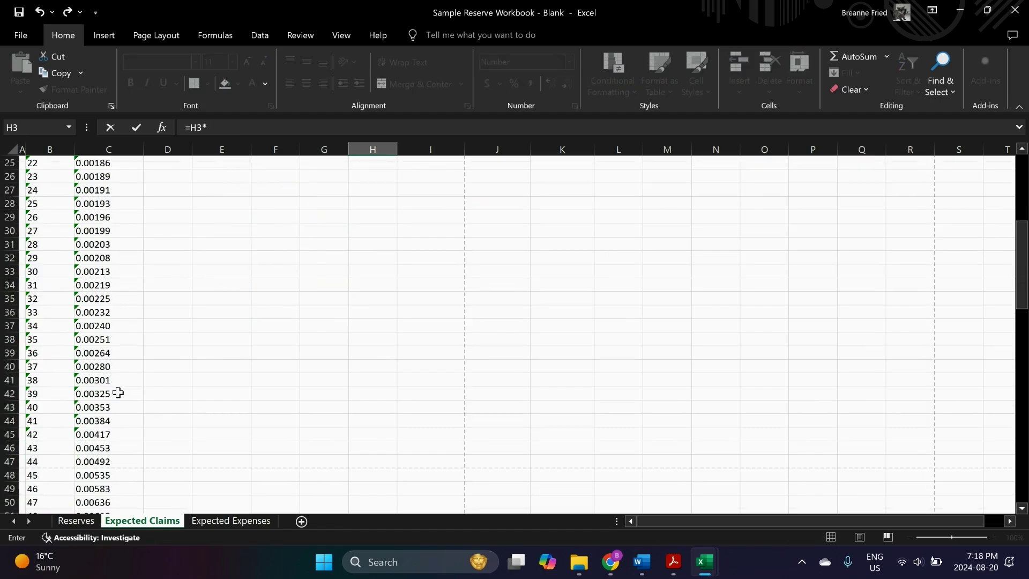
left_click(103, 367)
left_click(196, 127)
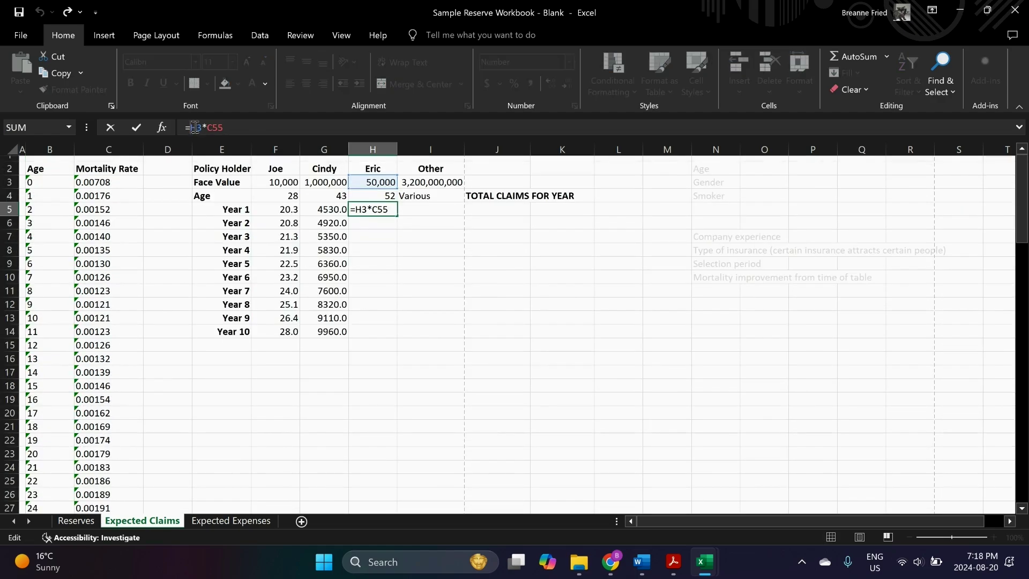
key("F4")
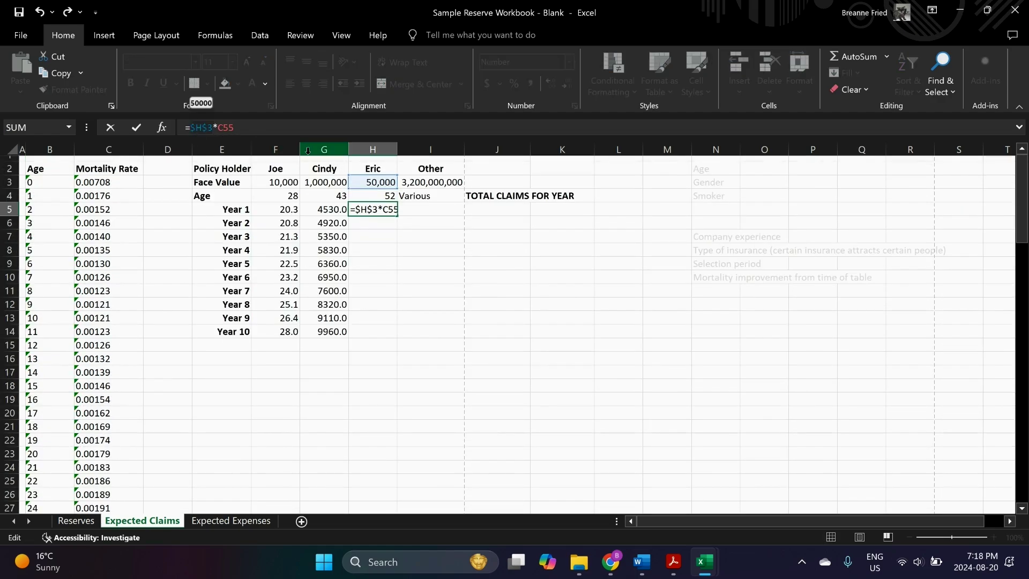
key("Return")
left_click(384, 211)
left_click_drag(397, 216, 385, 337)
Fill the Other group's claims I5:I14 as =$I$3*C41 copied down to Year 10
left_click(421, 211)
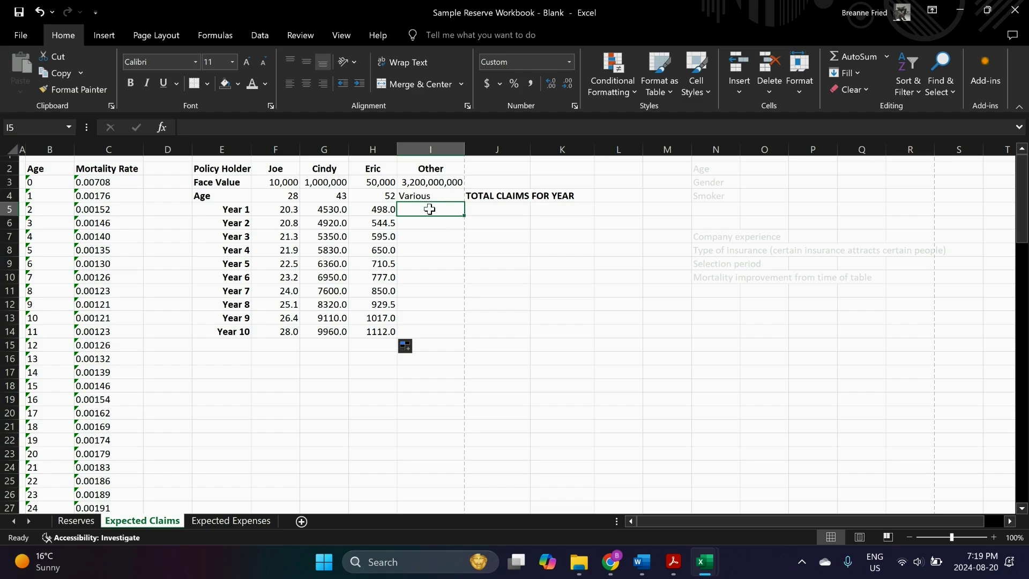
type("=")
left_click(423, 183)
type("*")
scroll(67, 407, "down", 7)
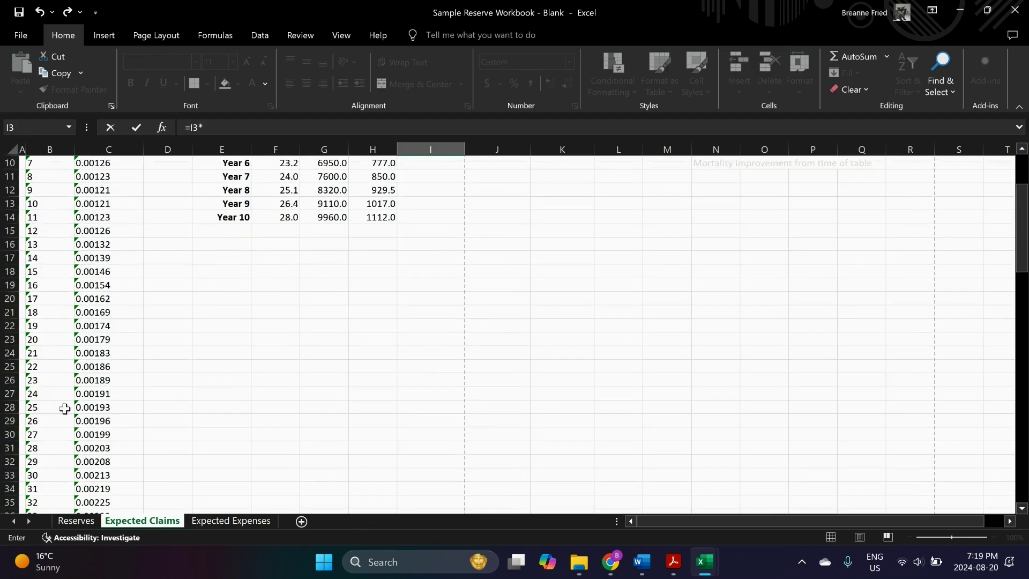
left_click(86, 421)
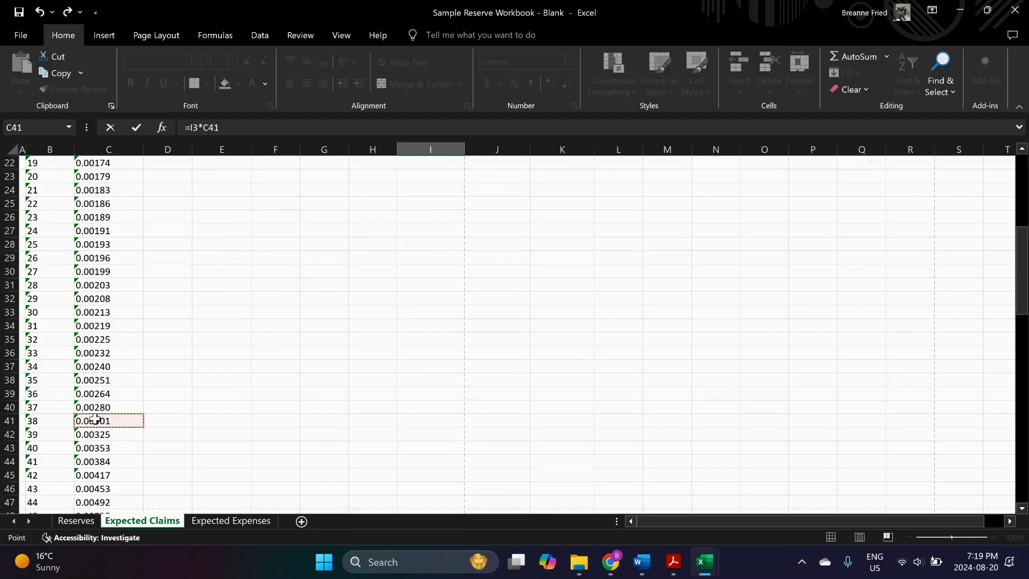
scroll(86, 421, "up", 7)
left_click(192, 126)
key("F4")
key("Return")
left_click(453, 210)
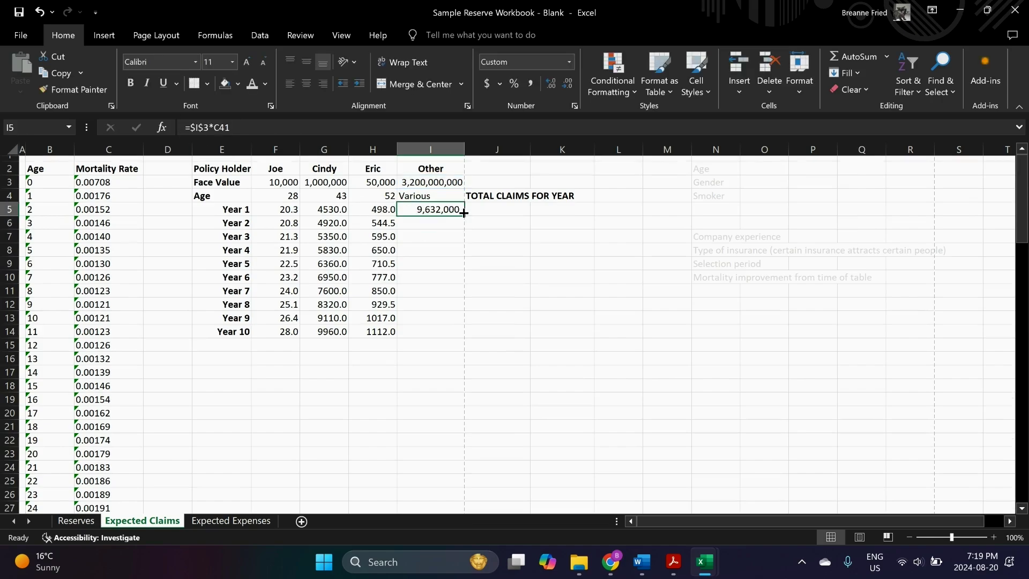
left_click_drag(464, 216, 447, 333)
left_click(492, 277)
left_click(616, 250)
Enter =SUM(F5:I5) in J5 and fill it to J14, totals 9,637,048 to 20,363,100
left_click(501, 209)
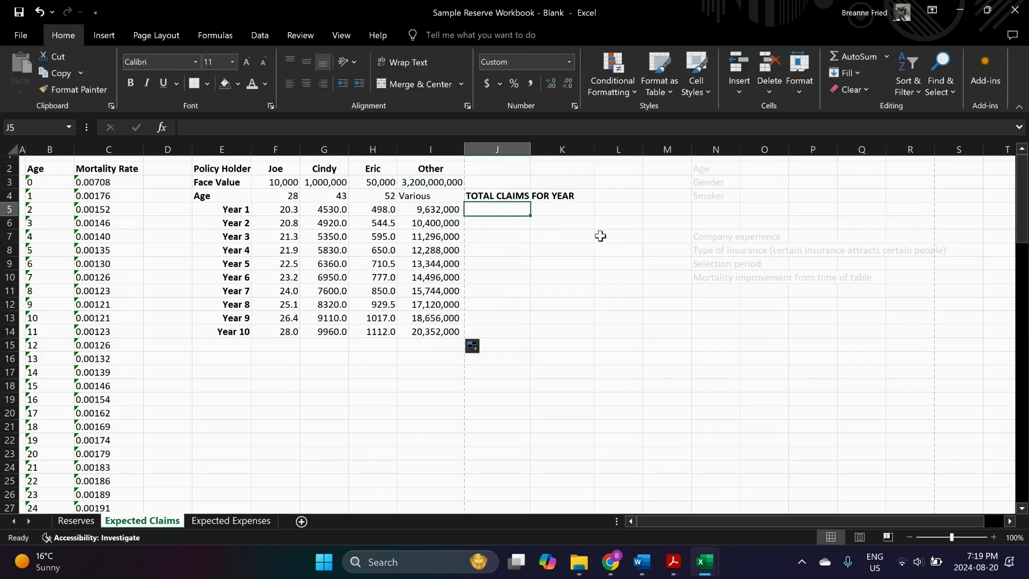
type("=sum(")
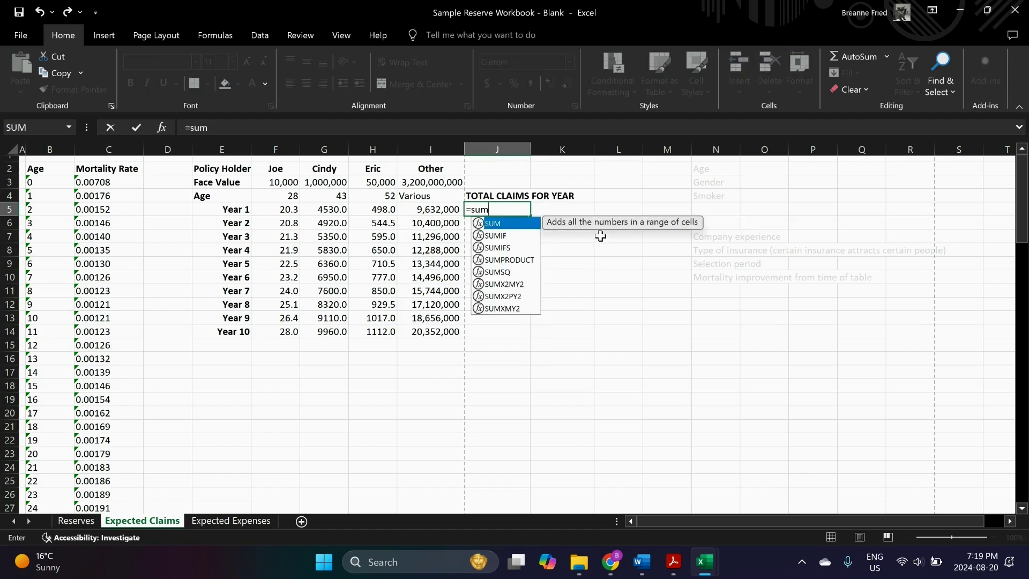
key("Left")
key("shift+Left")
key("shift+Left")
key("shift+Left")
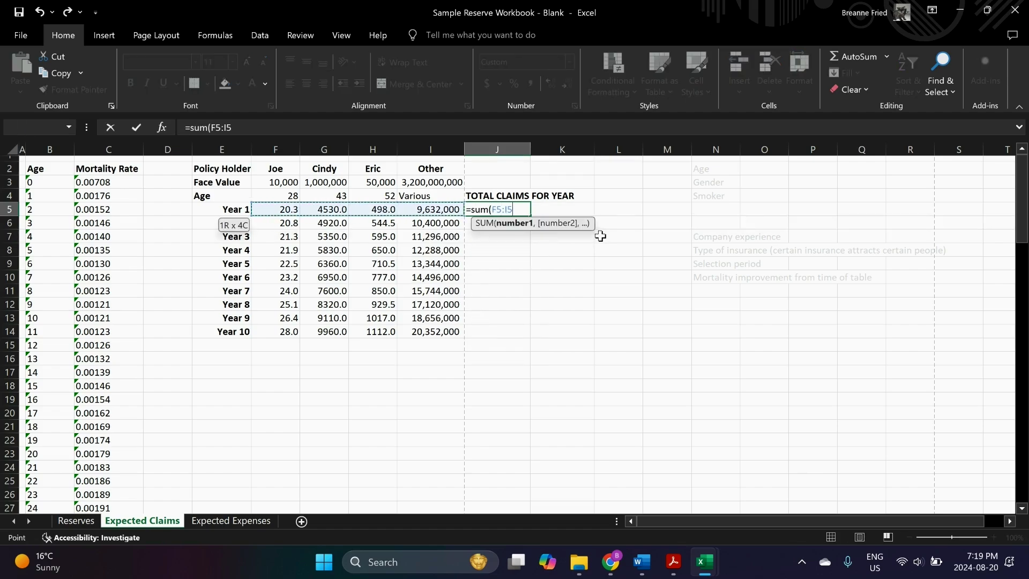
type(")")
key("Return")
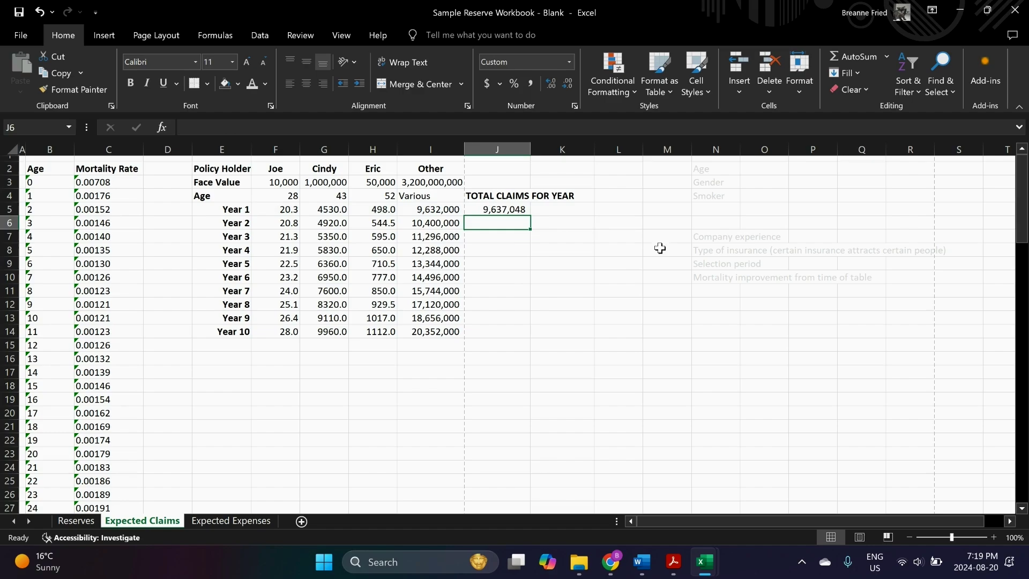
left_click(514, 209)
left_click_drag(530, 216, 525, 347)
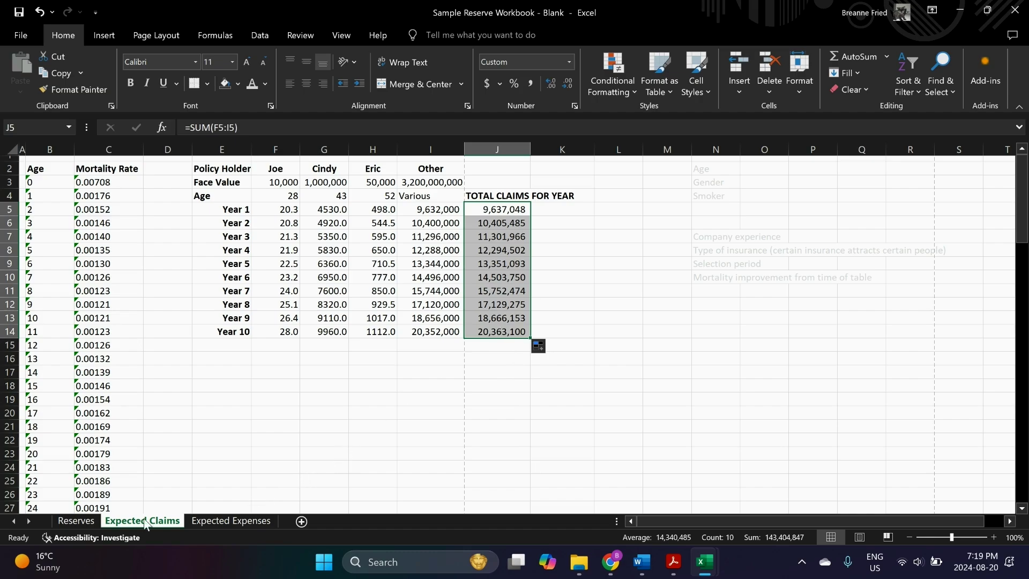
Link Reserves C3 to ='Expected Claims'!J5 and fill the link down to C12
left_click(75, 518)
left_click(109, 186)
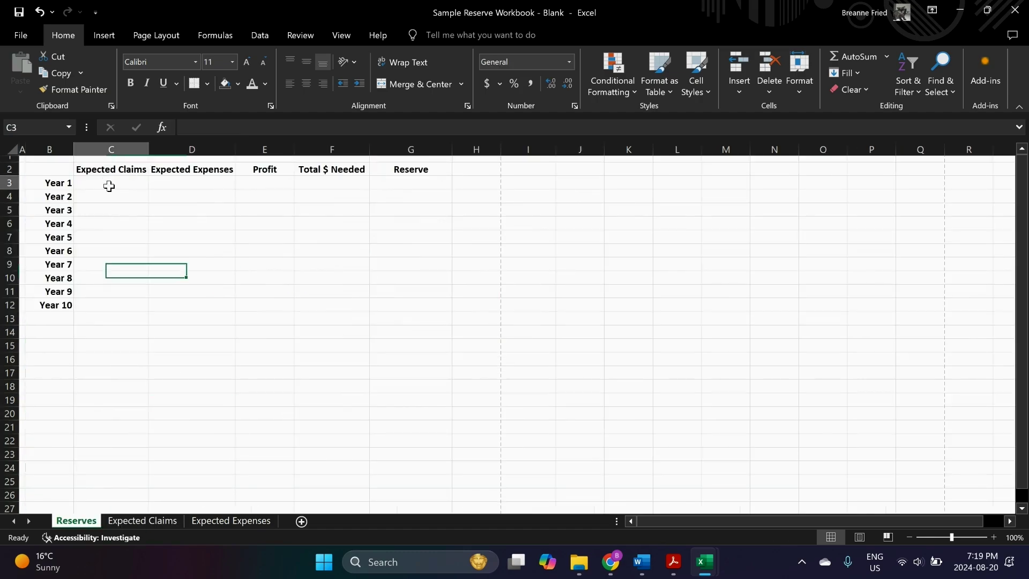
type("=")
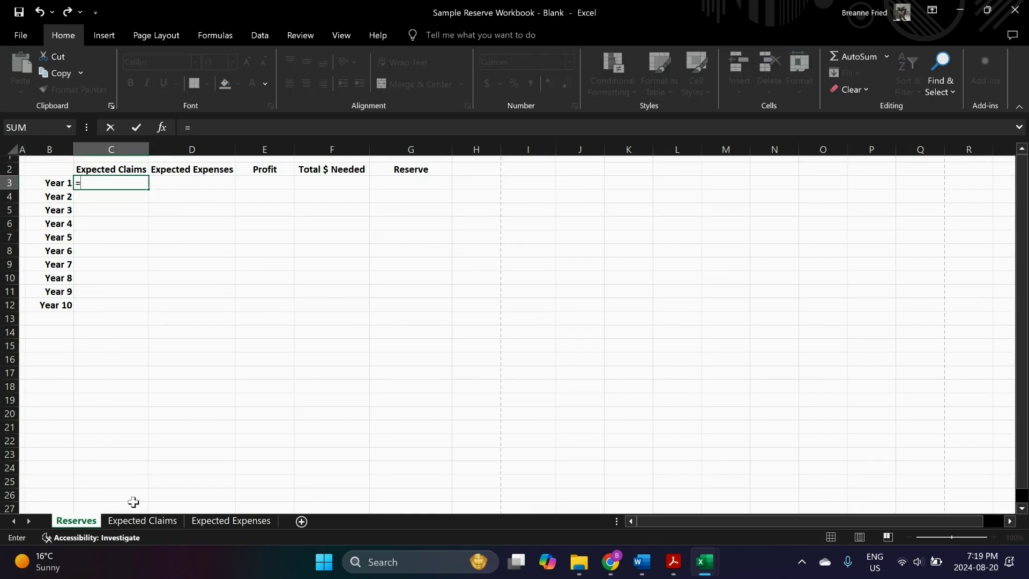
left_click(142, 519)
left_click(497, 209)
key("Return")
left_click(137, 182)
left_click_drag(148, 189, 113, 315)
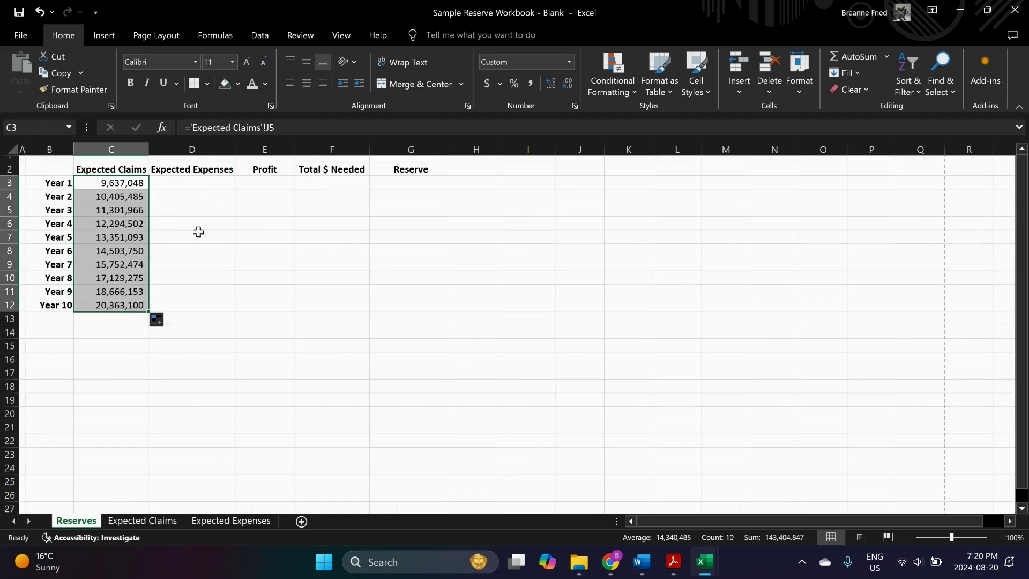
Enter Year 1 sales 13,000,000, mortgage 11,000 and payroll 500,000 on Expected Expenses
left_click(231, 520)
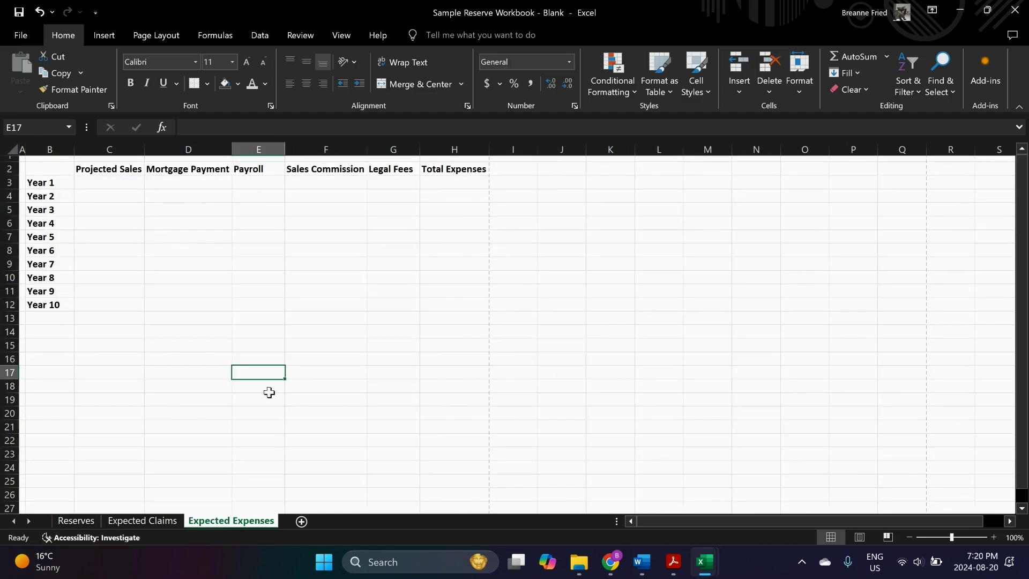
left_click(109, 183)
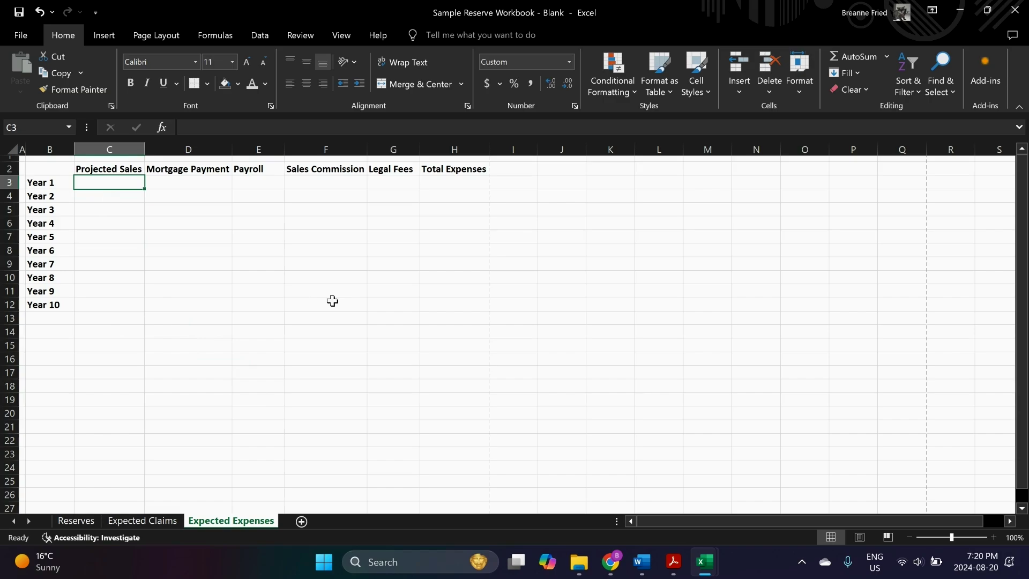
type("13,0")
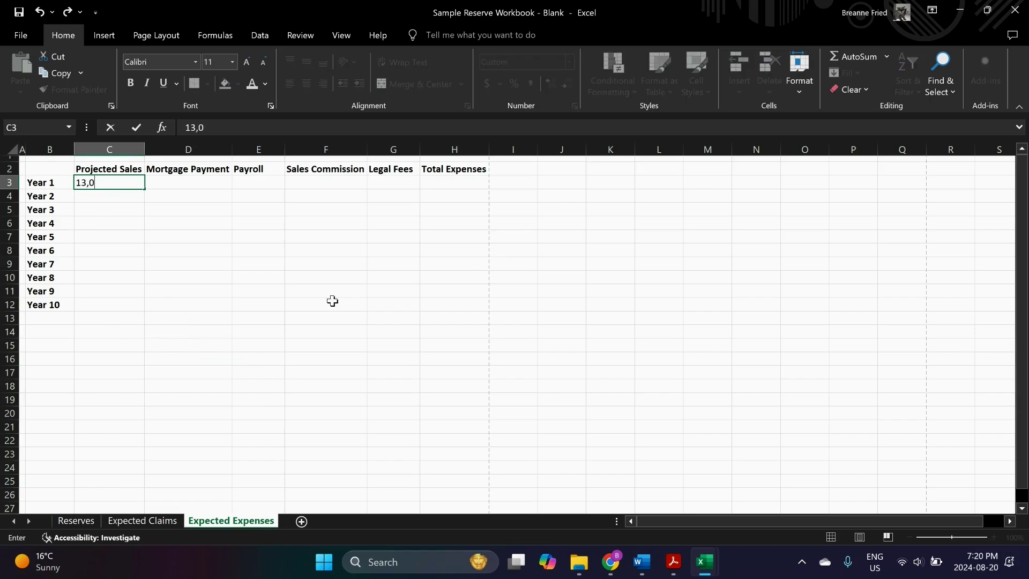
type("00,000")
key("Return")
key("Up")
key("Right")
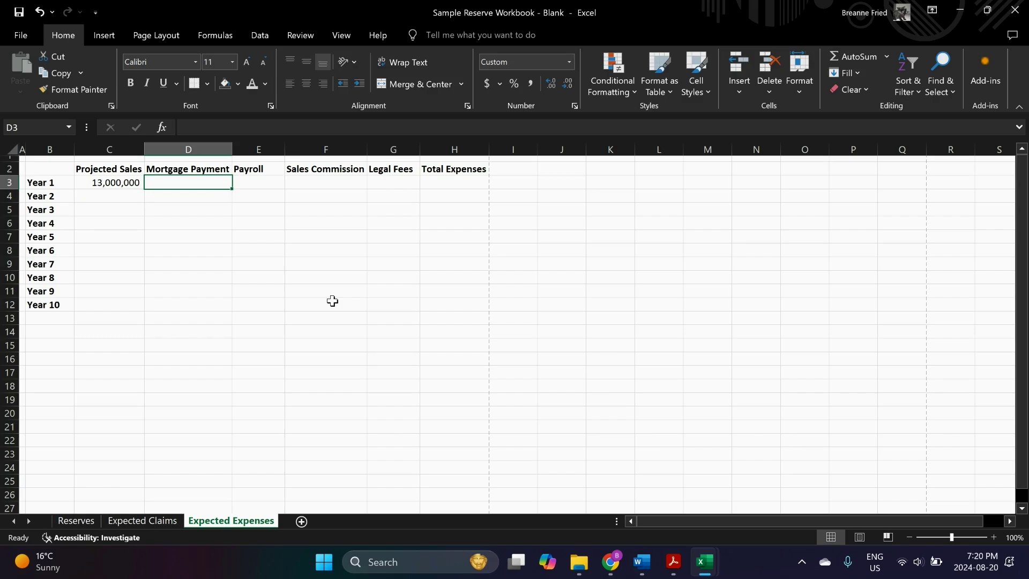
type("11,000")
key("Tab")
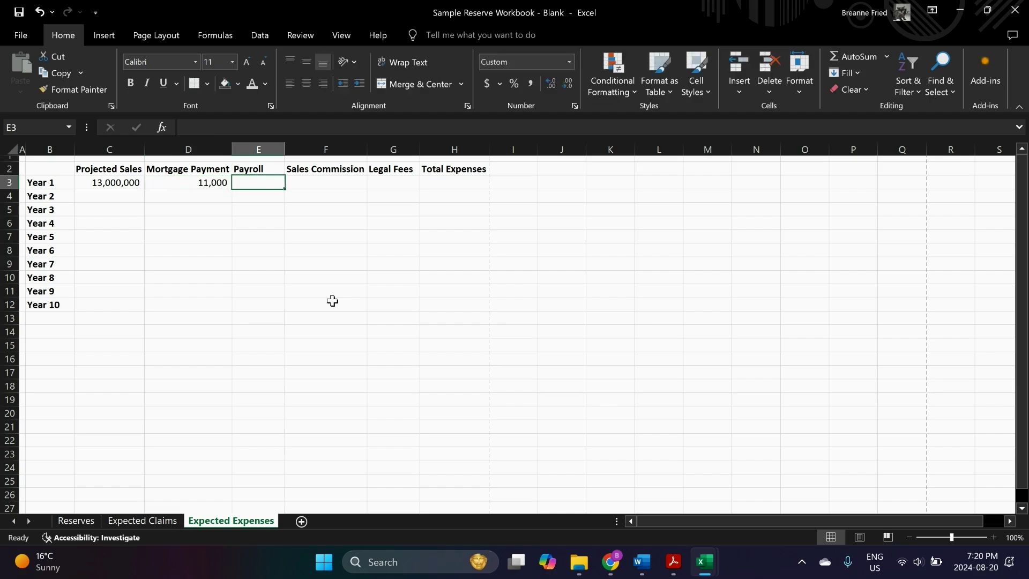
type("500,000")
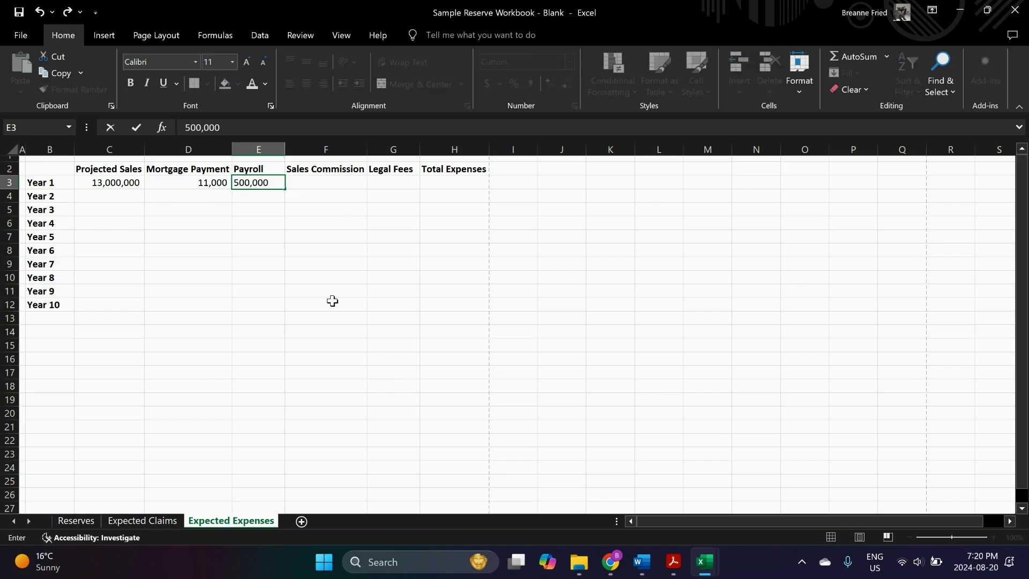
key("Return")
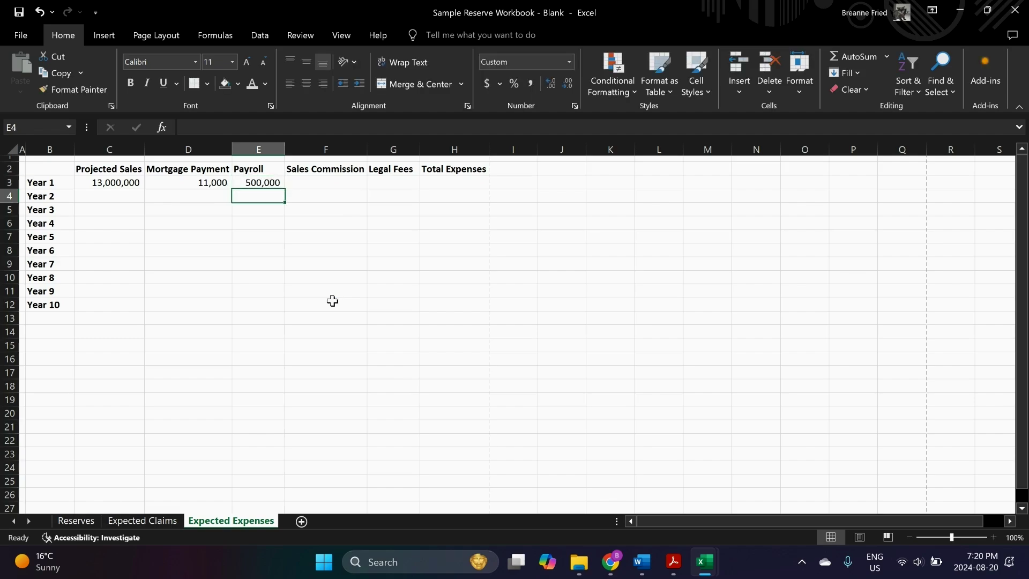
Set Year 1 commission to =C3*0.05 and legal fees to 1,500,000
key("Up")
key("Right")
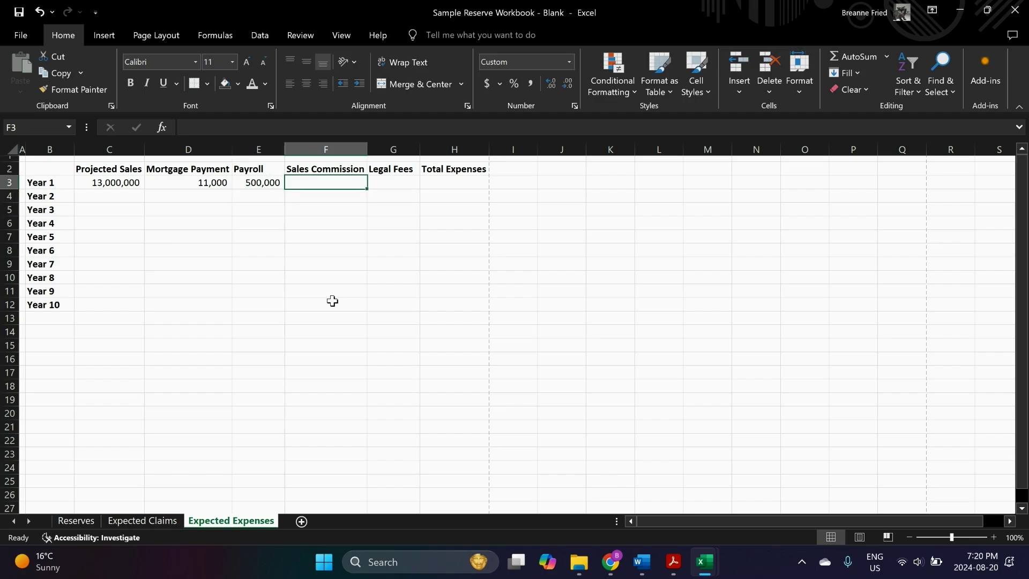
type("=")
key("Left")
key("Left")
key("Left")
type("*")
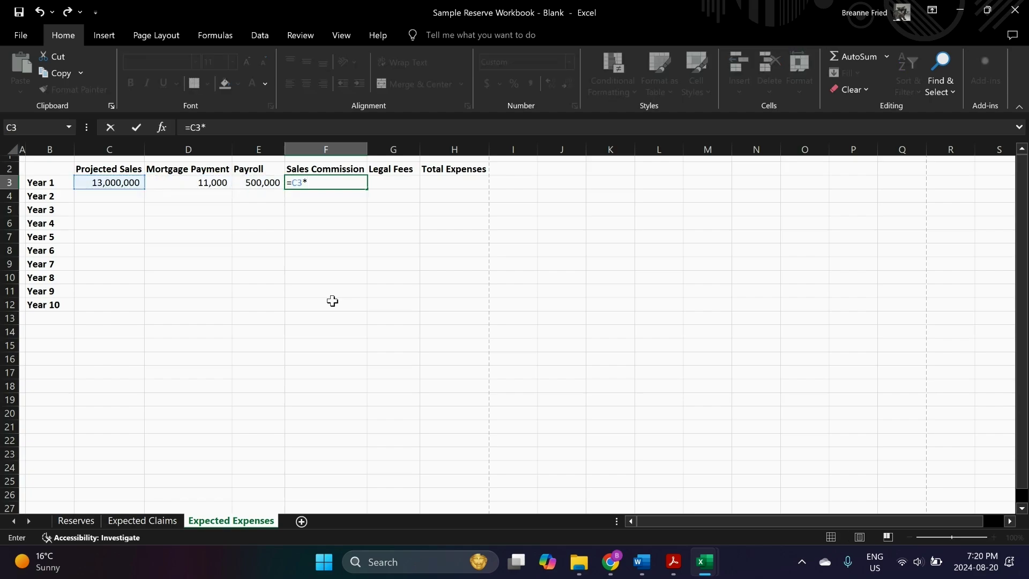
type("0.05")
key("ctrl+Return")
key("Right")
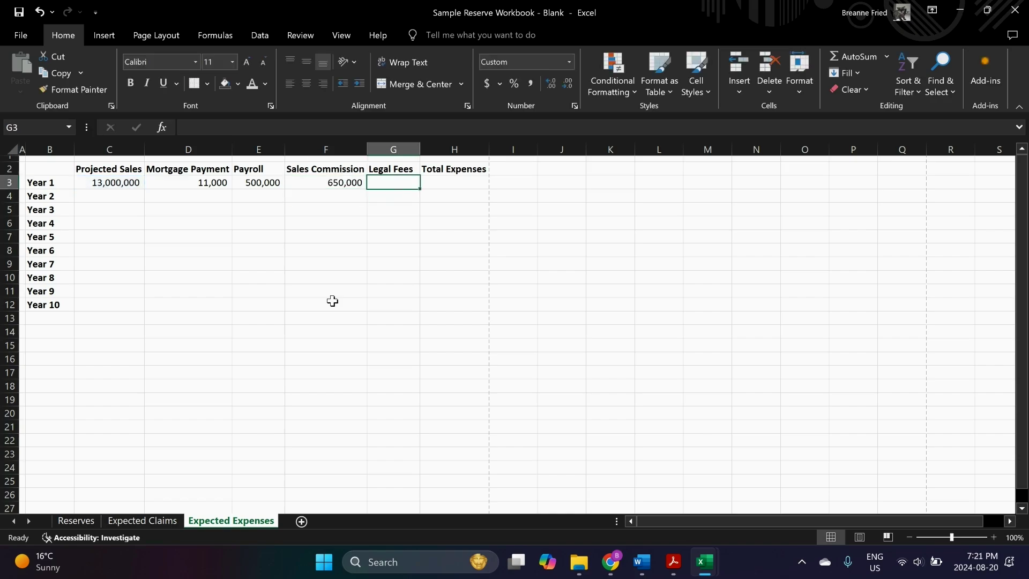
type("1")
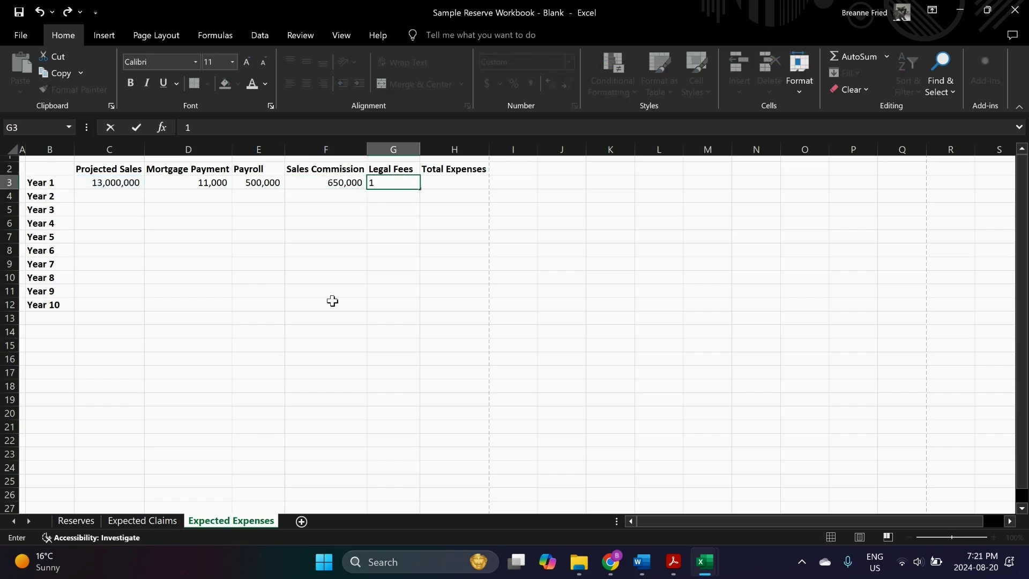
type(",500,000")
key("Tab")
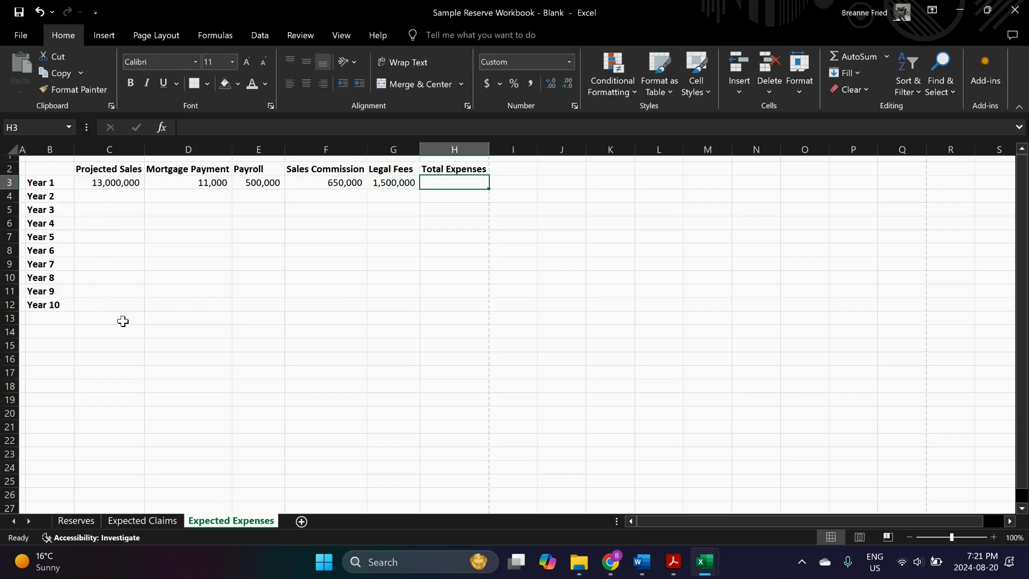
Grow projected sales by 2,000,000 each year from Year 2 through Year 10
left_click(114, 183)
left_click(110, 196)
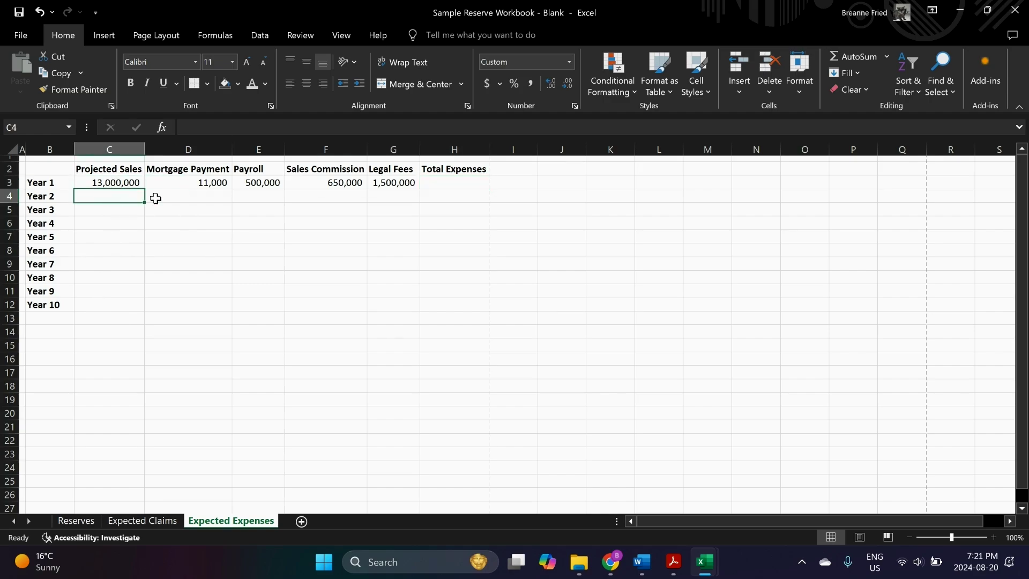
type("=")
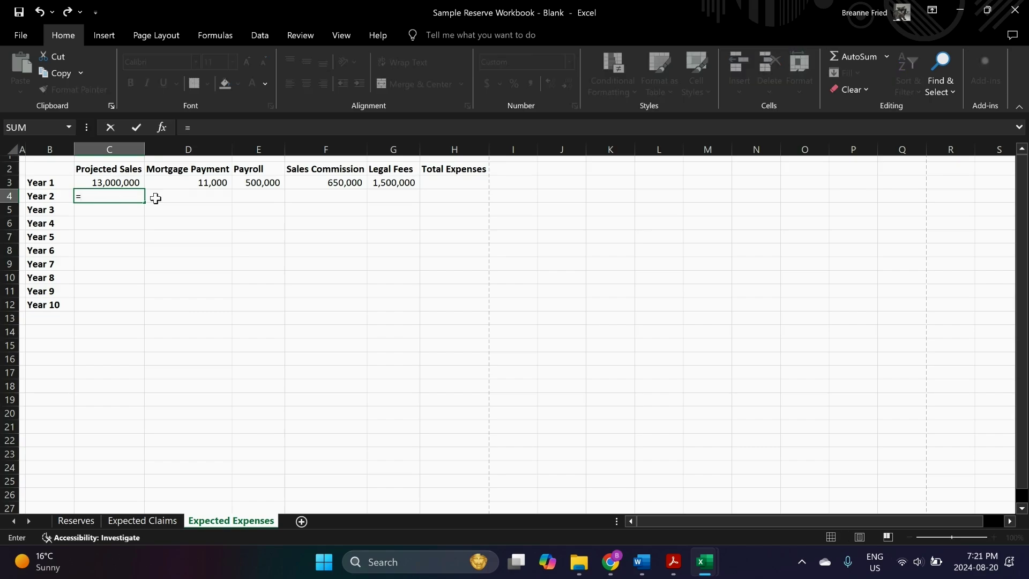
key("Up")
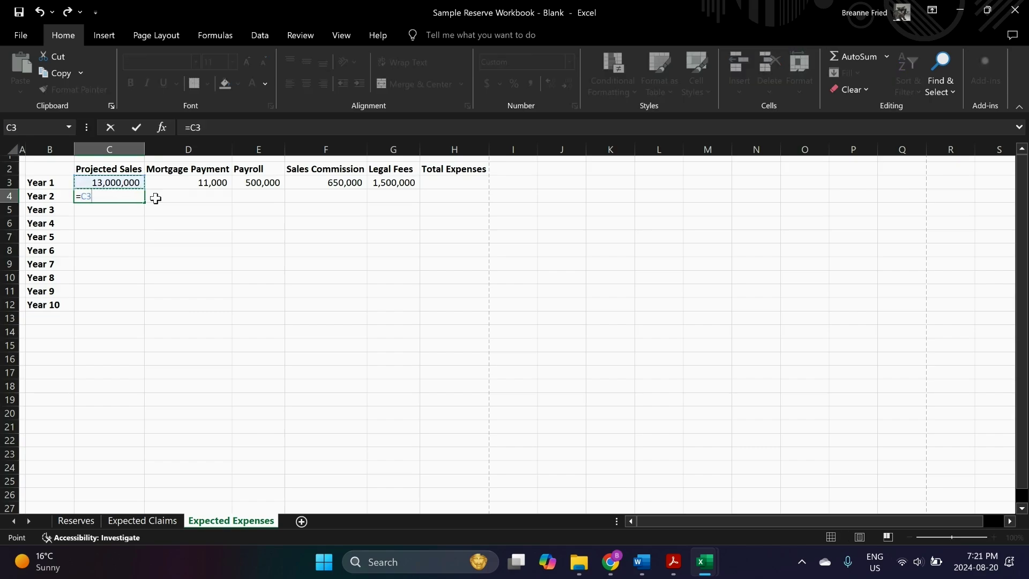
type("=")
type("2000000")
key("Return")
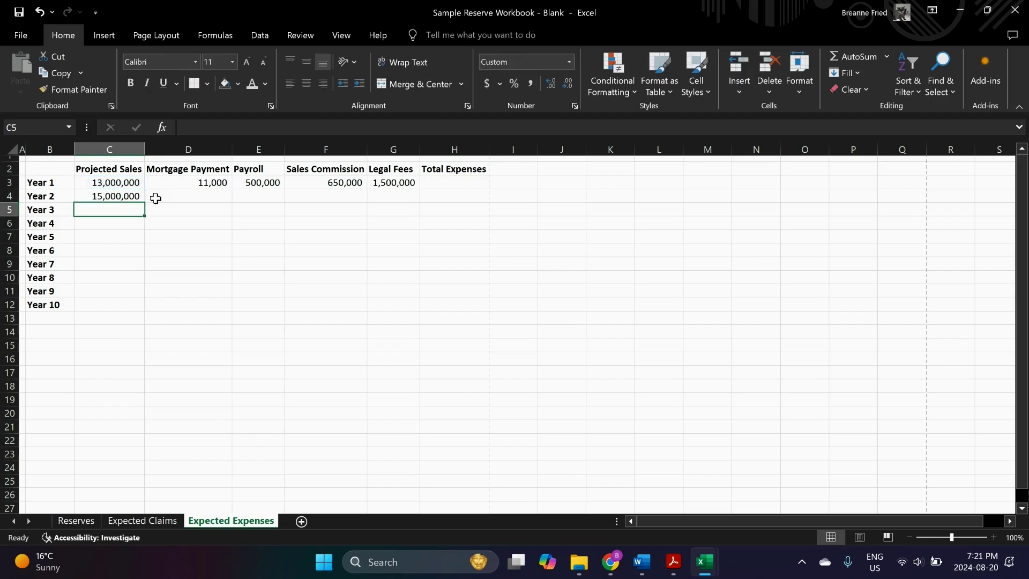
left_click(124, 197)
left_click_drag(144, 203, 128, 316)
left_click(115, 331)
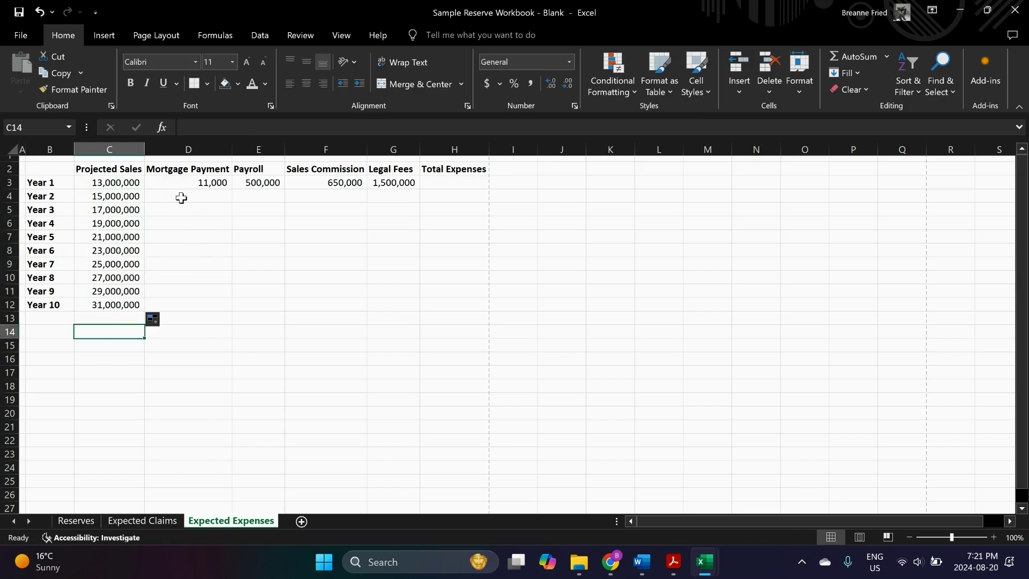
Copy the 11,000 mortgage payment down through Year 10
left_click(217, 196)
left_click(217, 182)
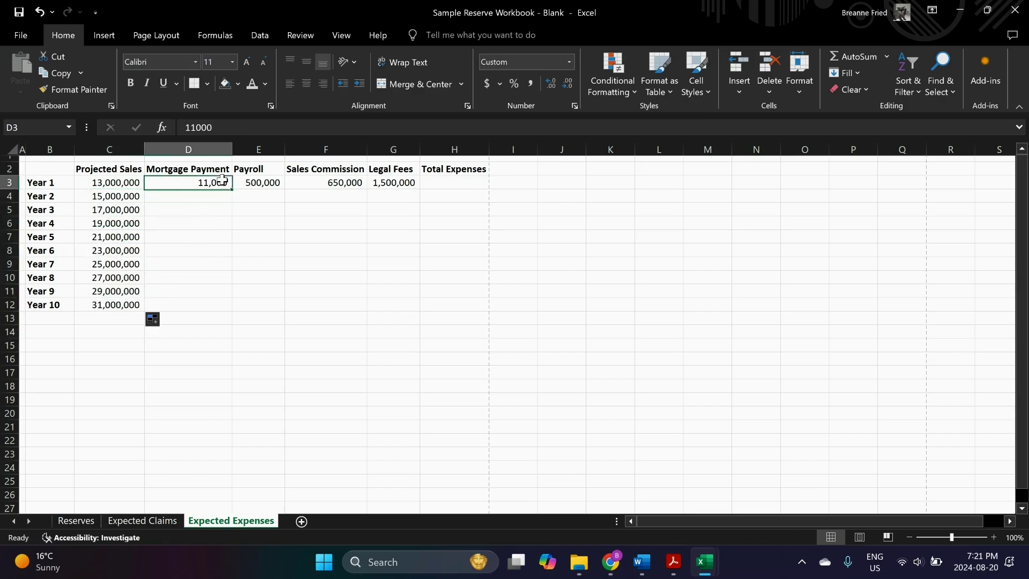
left_click_drag(234, 190, 215, 308)
Set Year 2 payroll to =E3*1.1 and fill the 10% growth down to E12
left_click(262, 184)
left_click(263, 198)
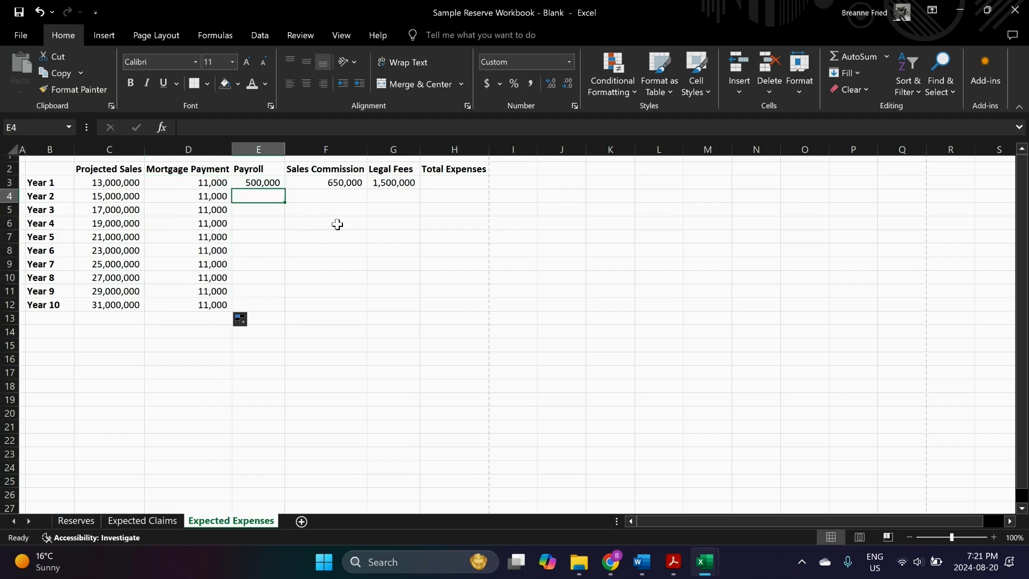
type("=")
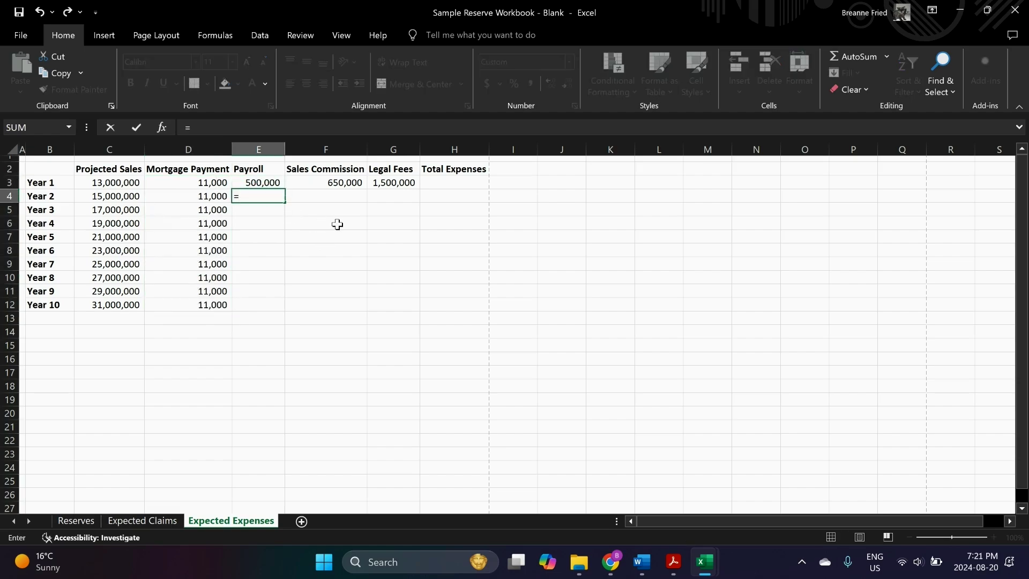
key("Up")
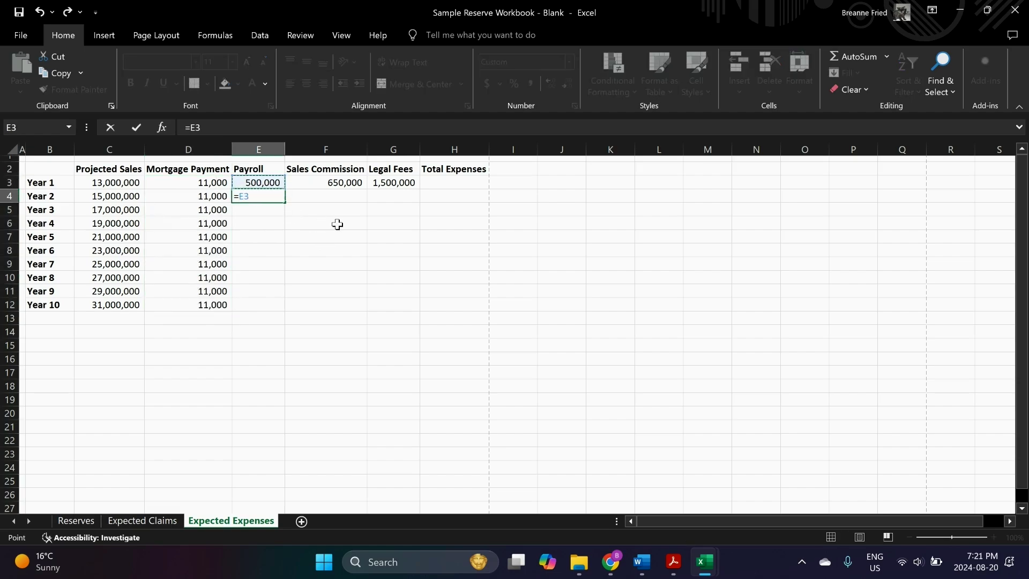
type("*")
key("Return")
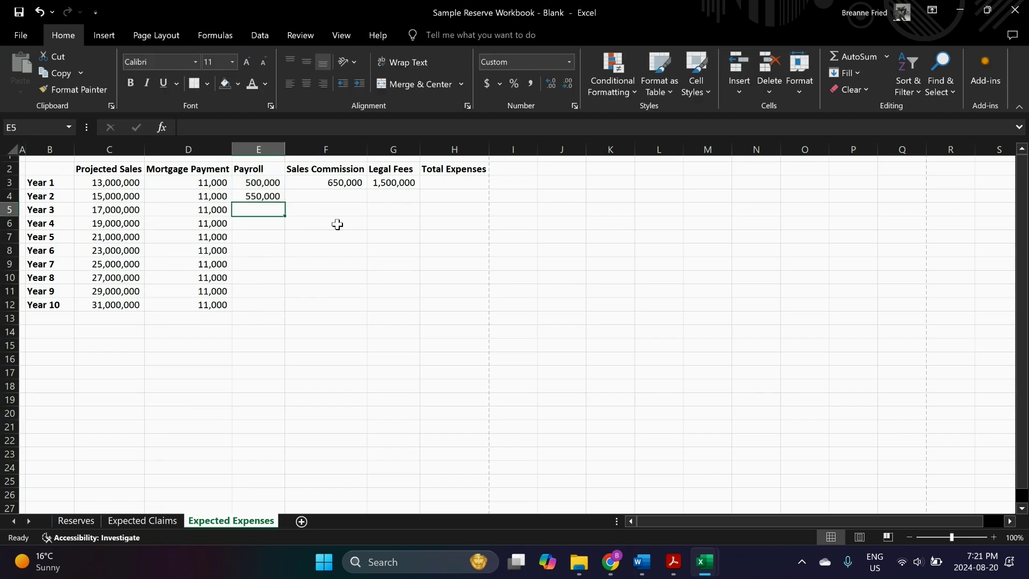
left_click(268, 197)
left_click_drag(284, 202, 269, 283)
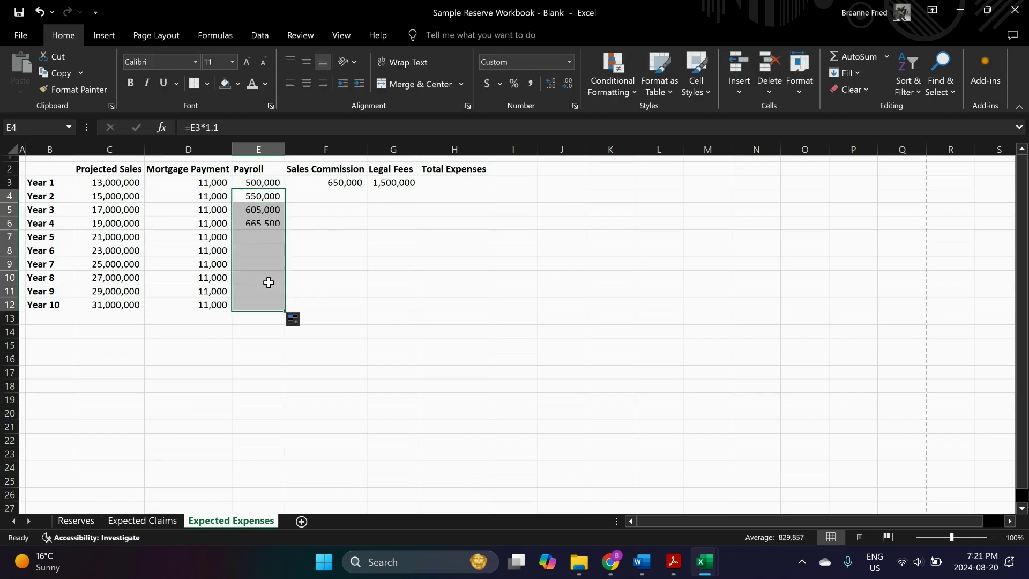
left_click(336, 197)
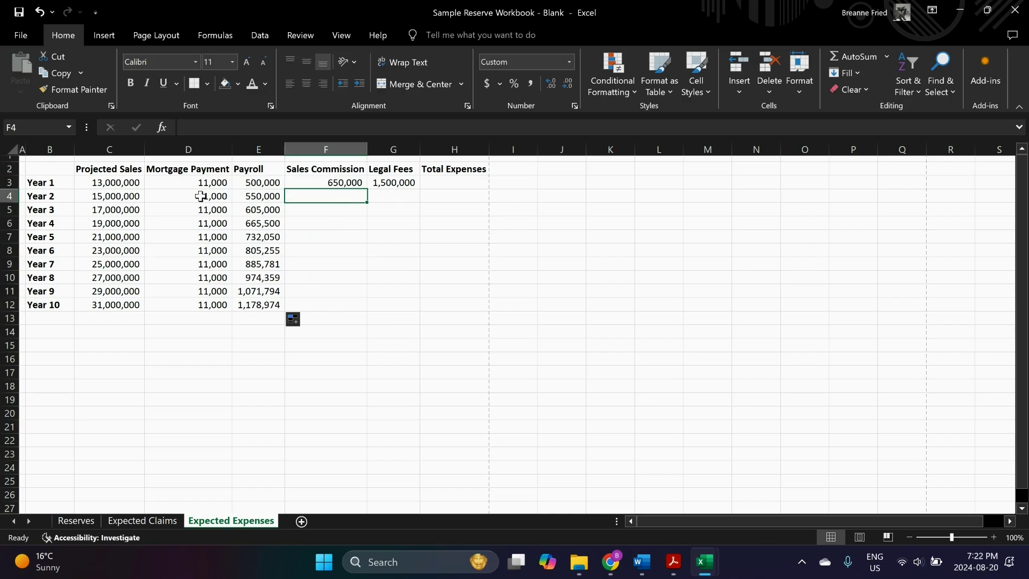
Fill commission down to F12, then grow legal fees 5% yearly via =G3*1.05 to G12
left_click(338, 184)
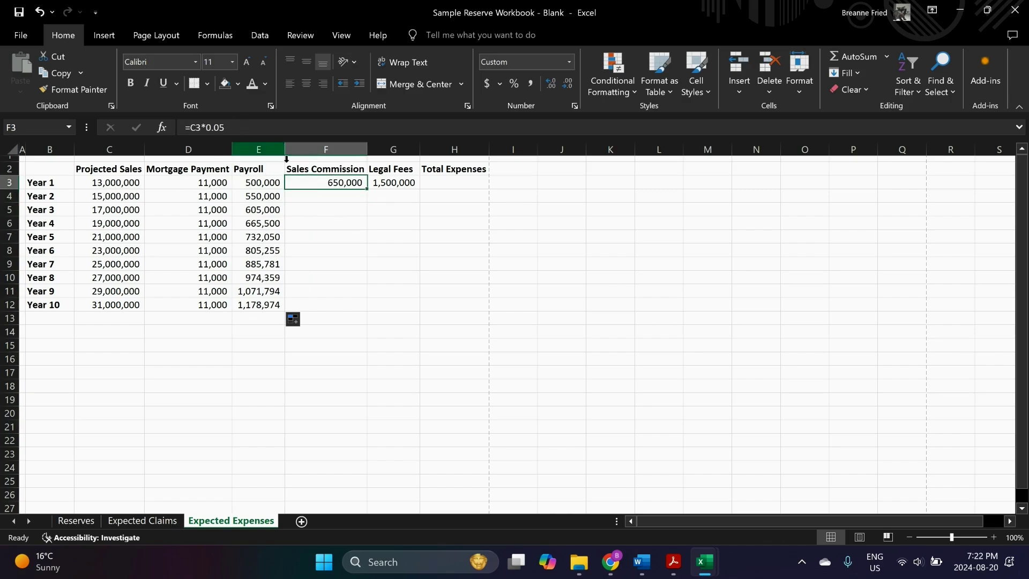
left_click_drag(371, 192, 352, 306)
left_click(395, 183)
left_click(396, 197)
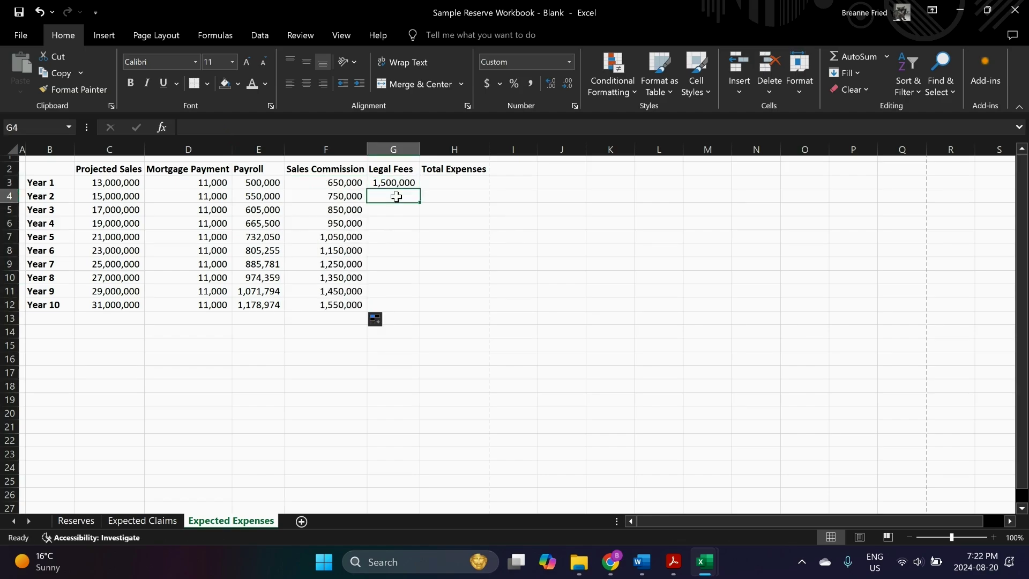
type("=")
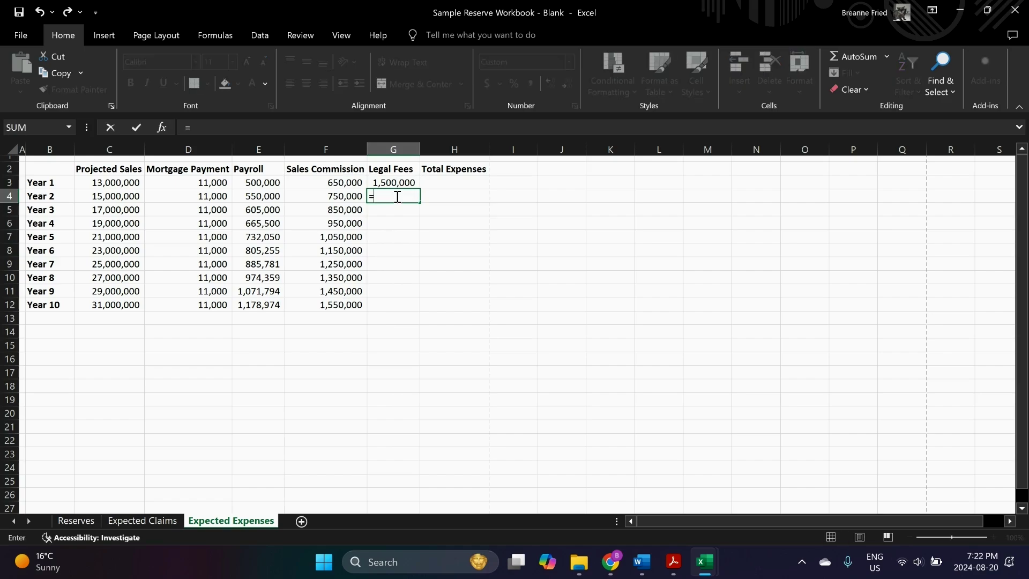
key("Up")
type("*")
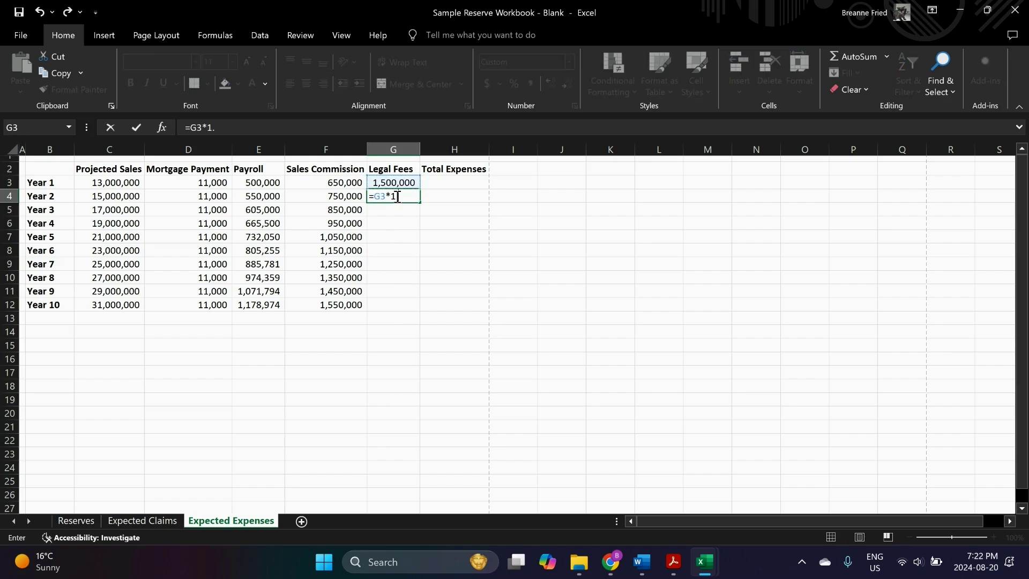
type("05")
key("Return")
left_click(396, 196)
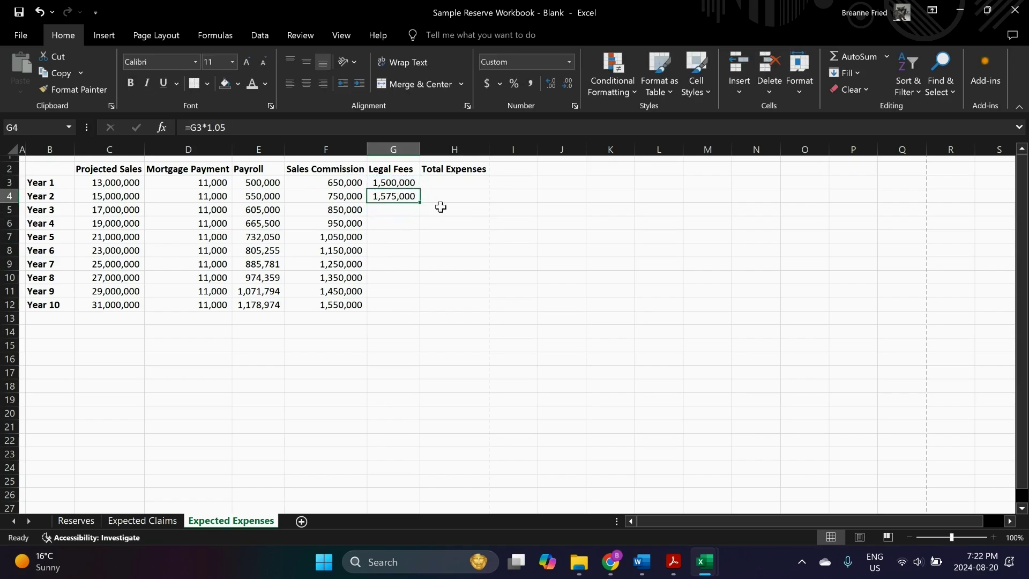
left_click_drag(420, 202, 396, 310)
Total each year's expenses in H3 with =SUM(C3:G3), filled down to Year 10
left_click(441, 182)
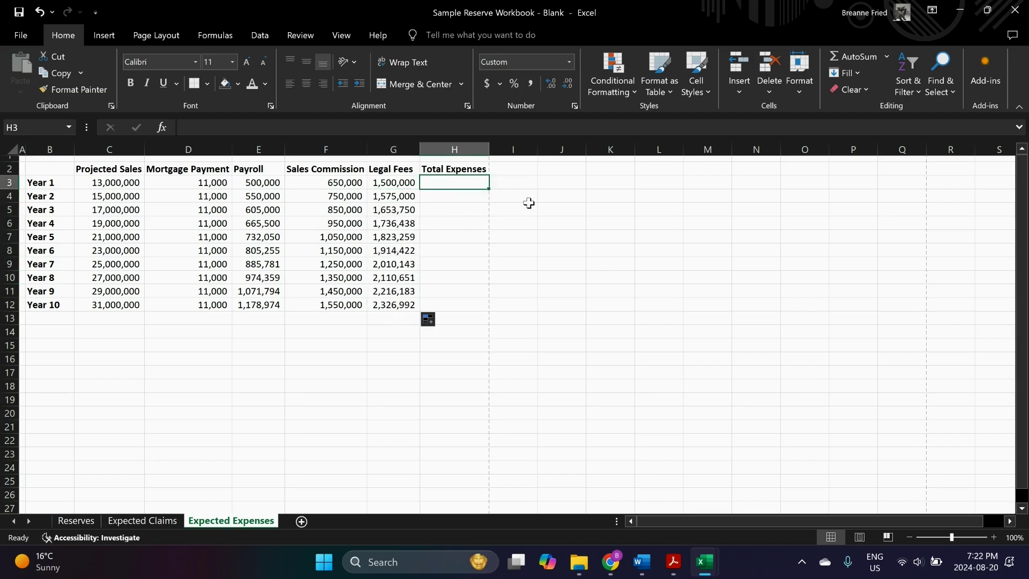
type("=sum(")
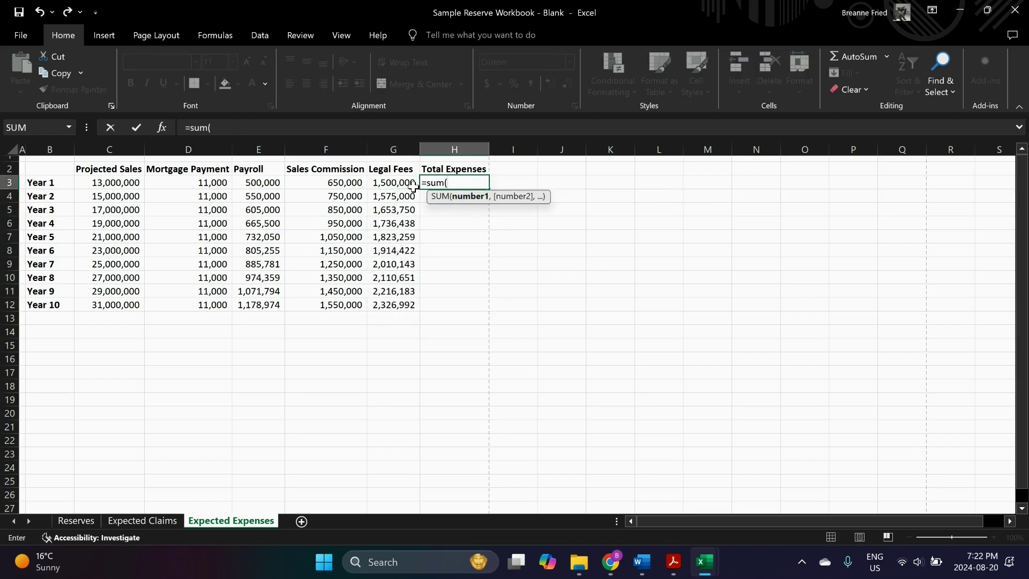
left_click_drag(412, 183, 123, 182)
key("Return")
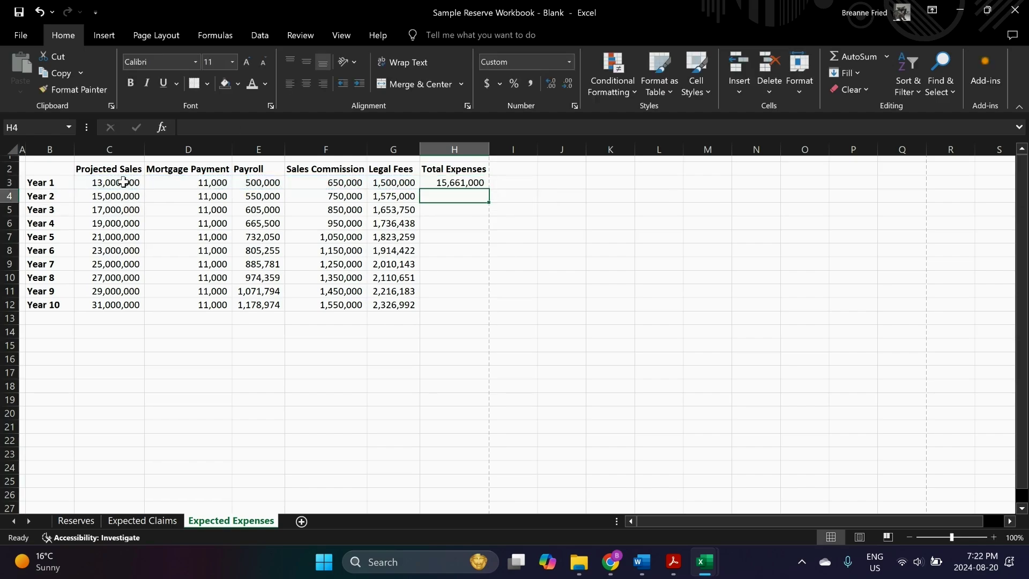
left_click(459, 181)
double_click(491, 189)
left_click(440, 370)
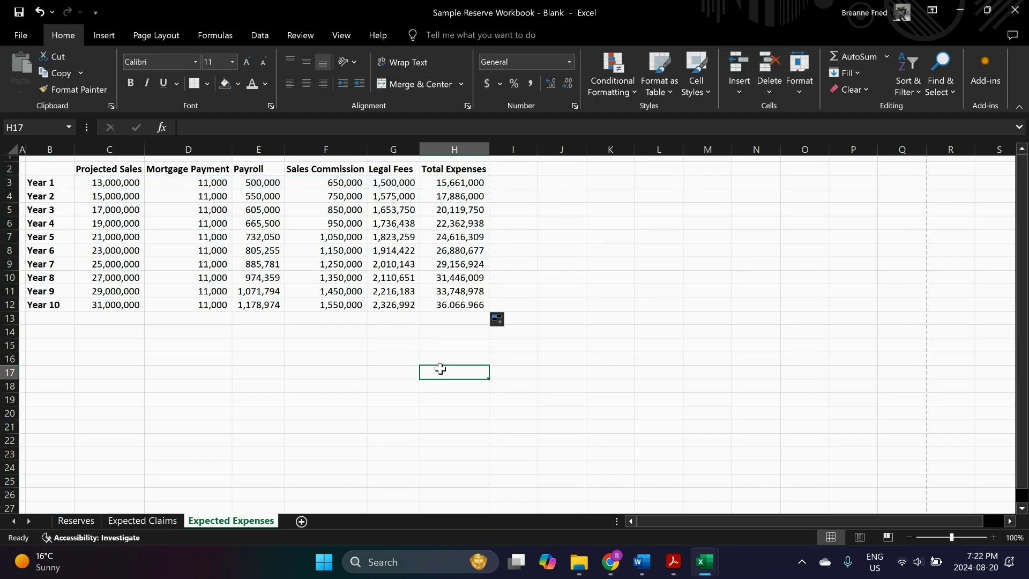
On Reserves, link Year 1 Expected Expenses (D3) to ='Expected Expenses'!H3
left_click(78, 520)
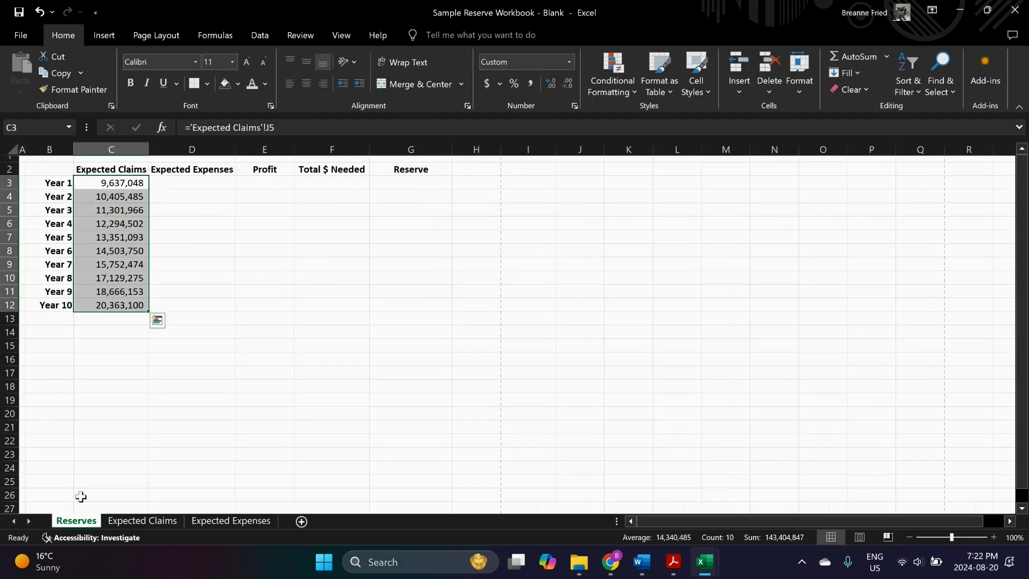
left_click(196, 184)
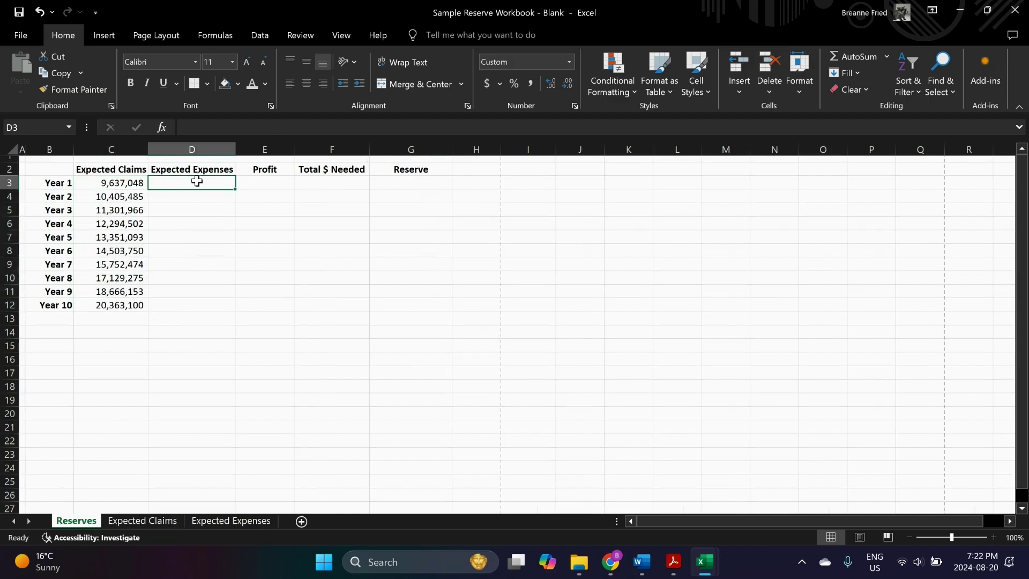
type("=")
left_click(229, 520)
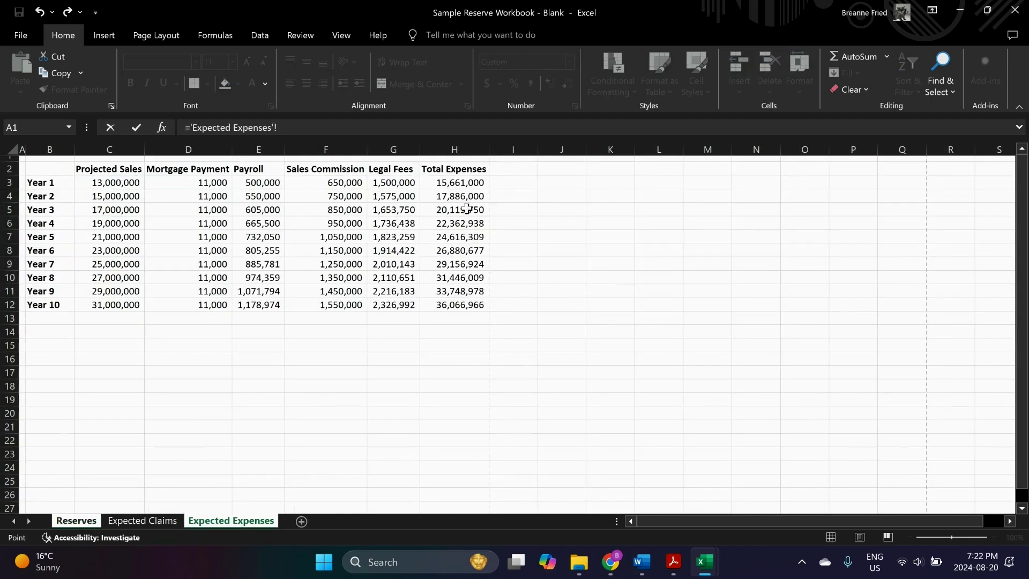
left_click(464, 182)
key("Return")
left_click(215, 183)
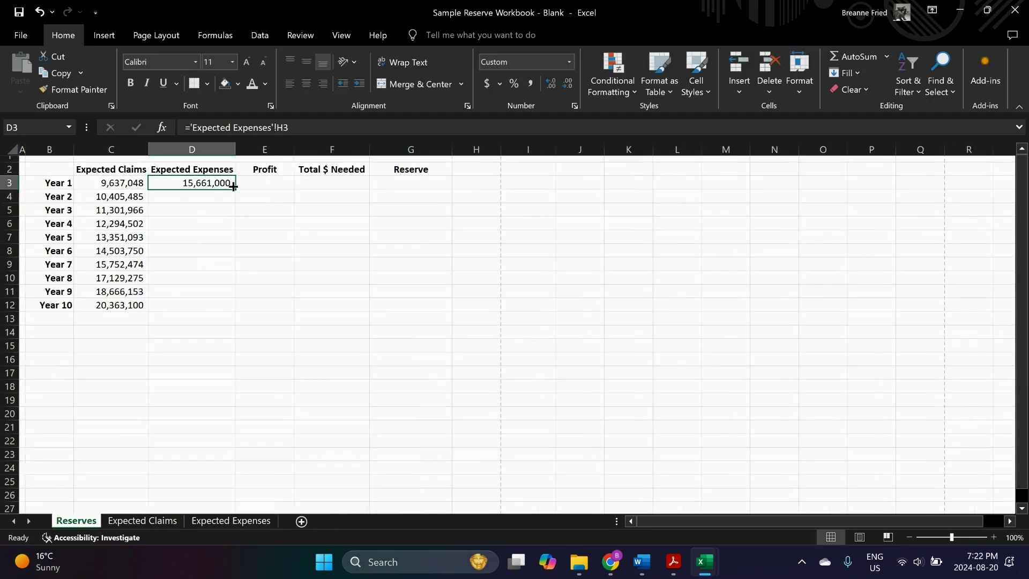
Copy the Expected Expenses link down to Year 10 and enter Year 1 Profit of 30,000
left_click_drag(215, 234, 190, 310)
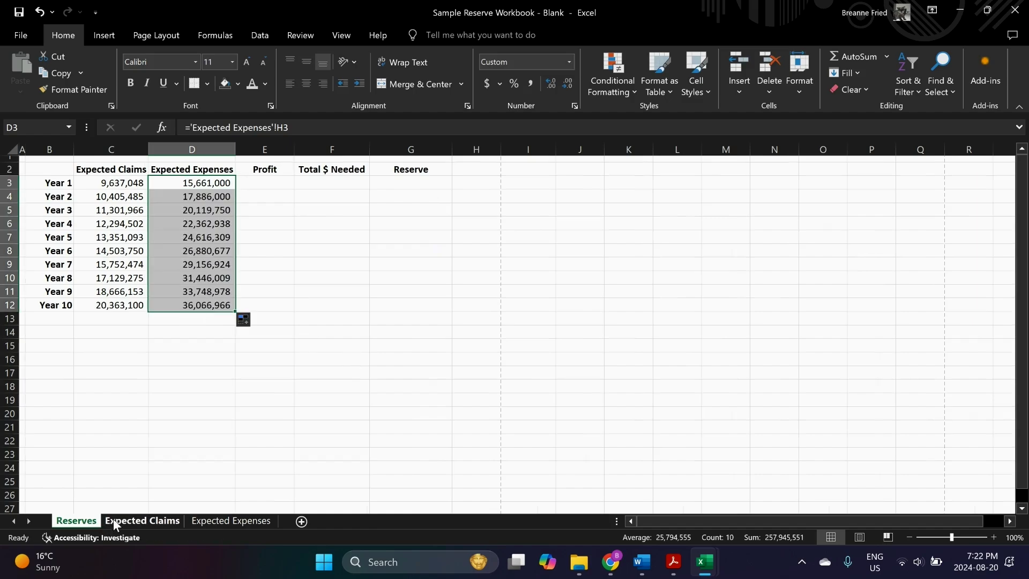
key("Right")
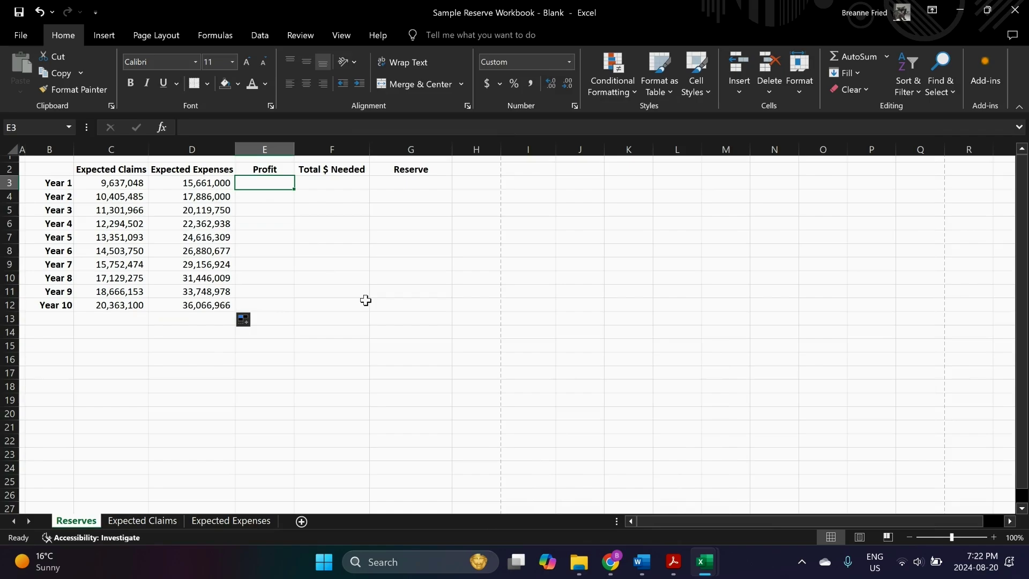
type("30,000")
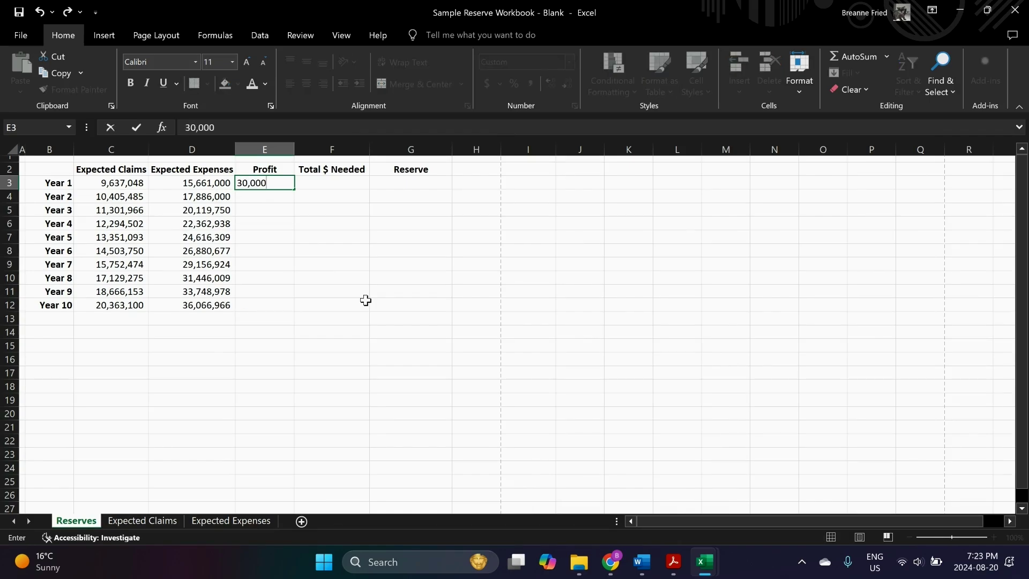
key("Return")
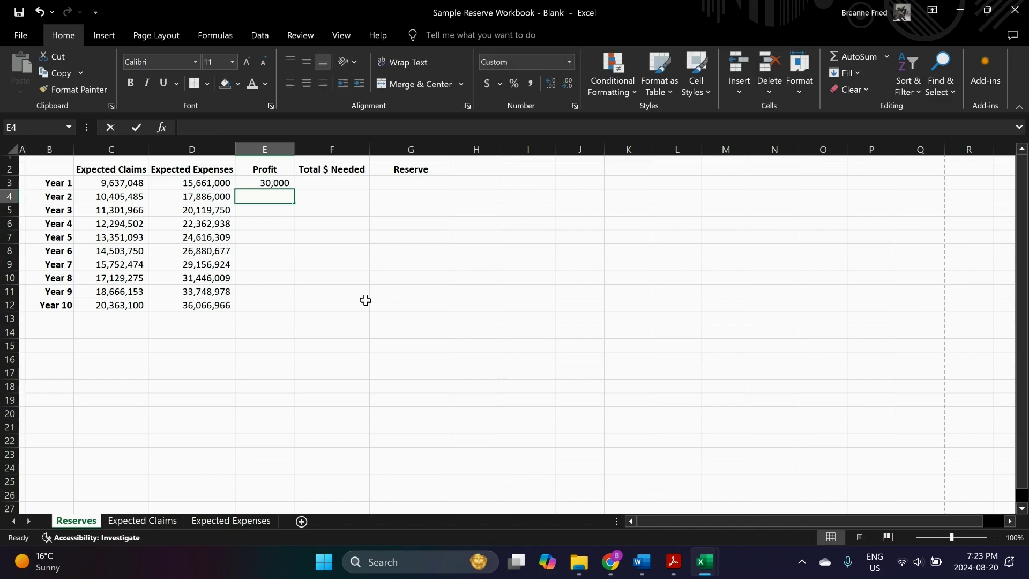
Grow Profit 10% yearly with =E3*1.1 in E4, filled through Year 10
type("=E3*1.1")
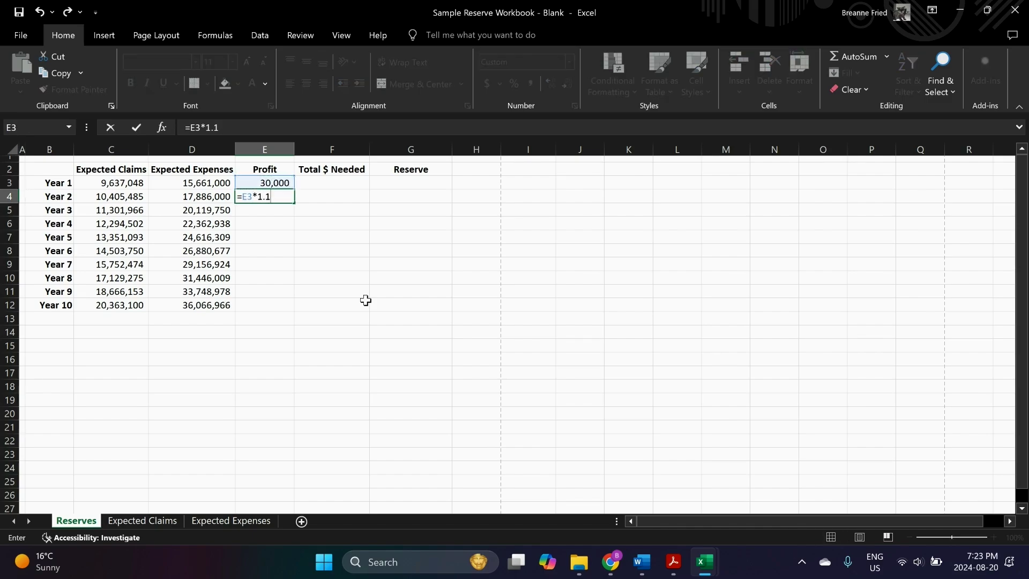
key("Return")
left_click(289, 197)
left_click_drag(294, 203, 282, 309)
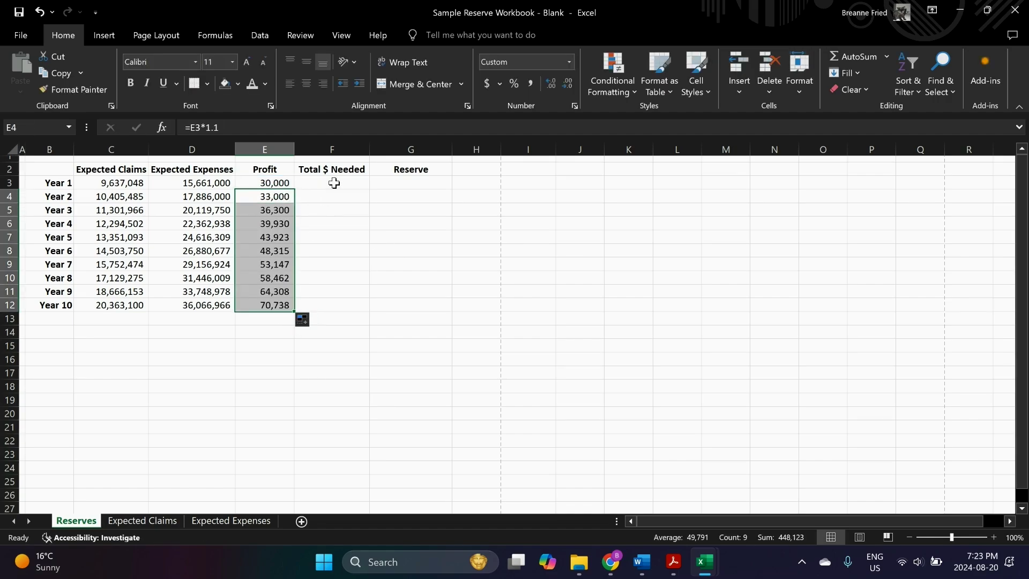
left_click_drag(337, 181, 335, 210)
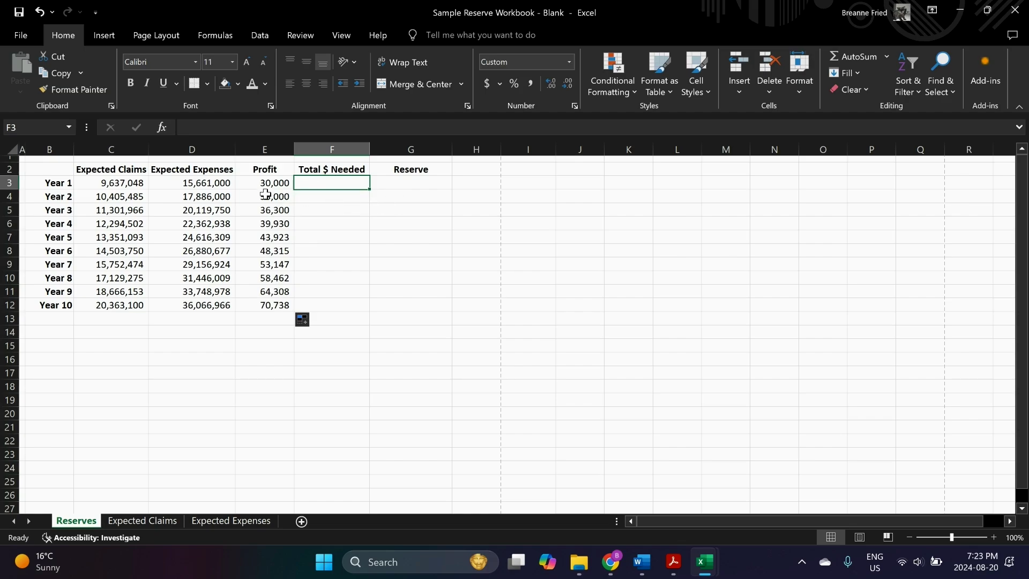
Enter =SUM(C3:E3) in F3 as Year 1's Total $ Needed (claims, expenses, profit)
left_click(89, 184)
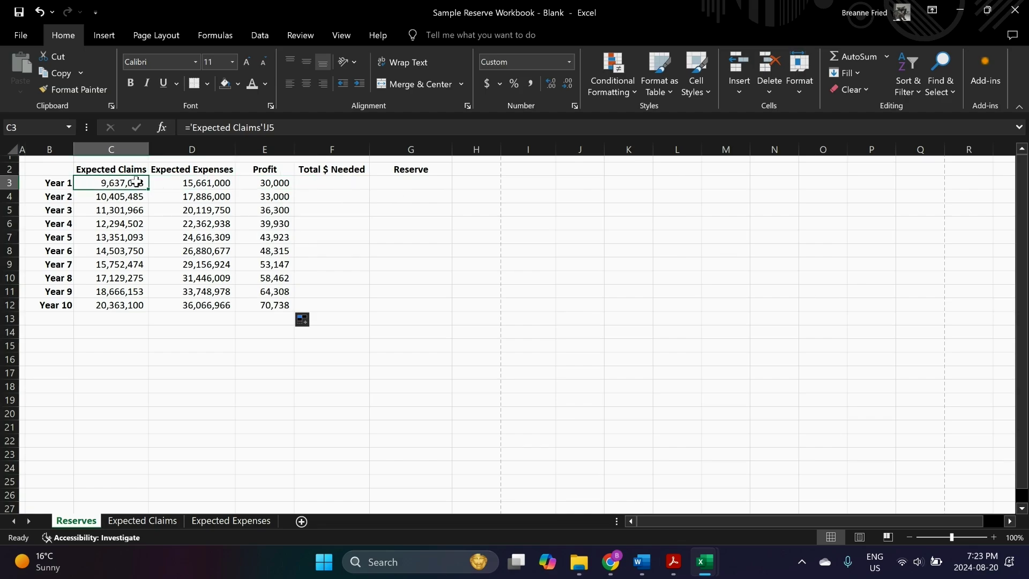
left_click(188, 182)
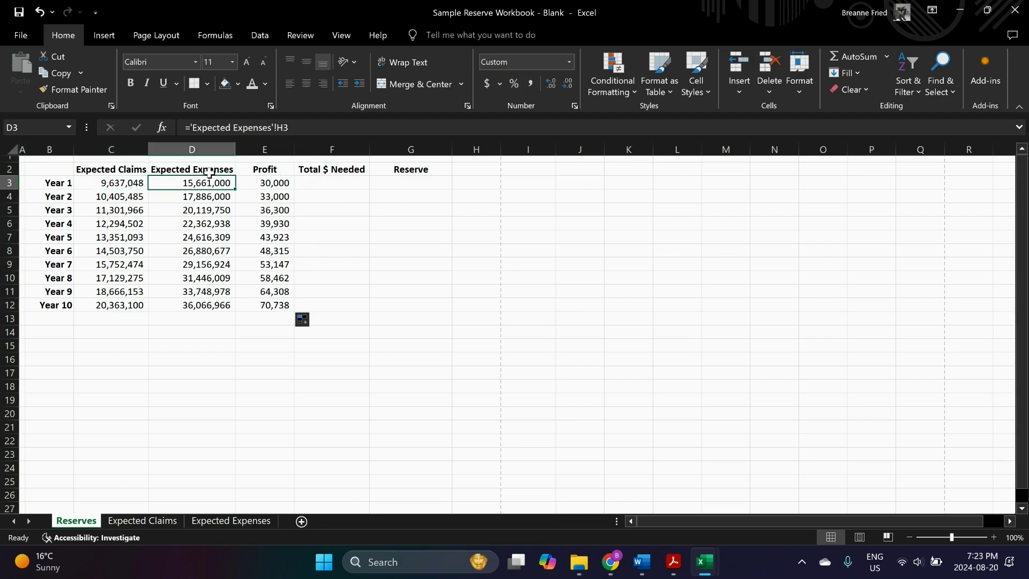
left_click(269, 182)
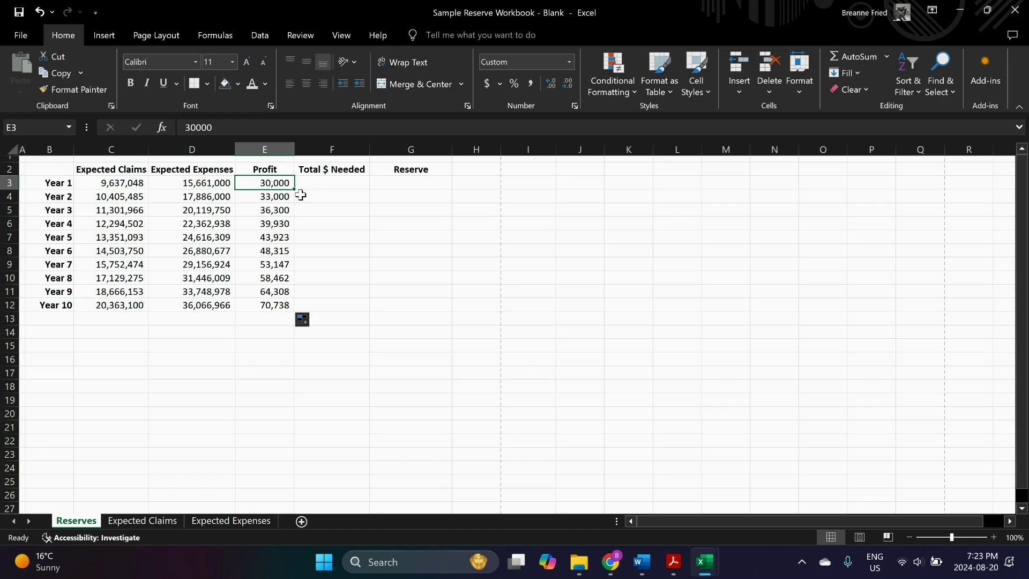
left_click(325, 179)
type("=sum(")
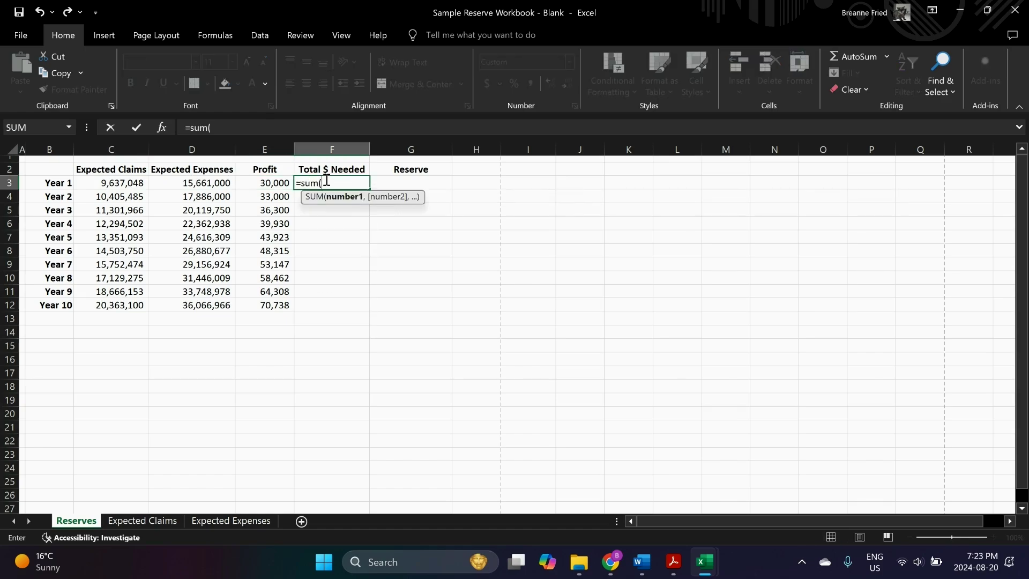
key("Left")
key("shift+Left")
key("shift+Left")
key("Return")
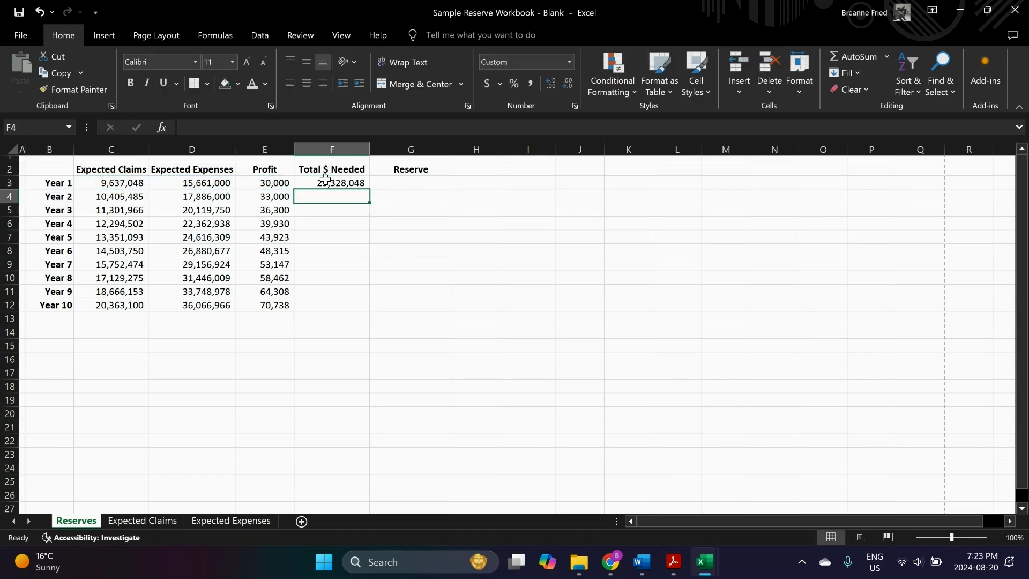
Copy the Total $ Needed formula down through Year 10 in F12
left_click(335, 183)
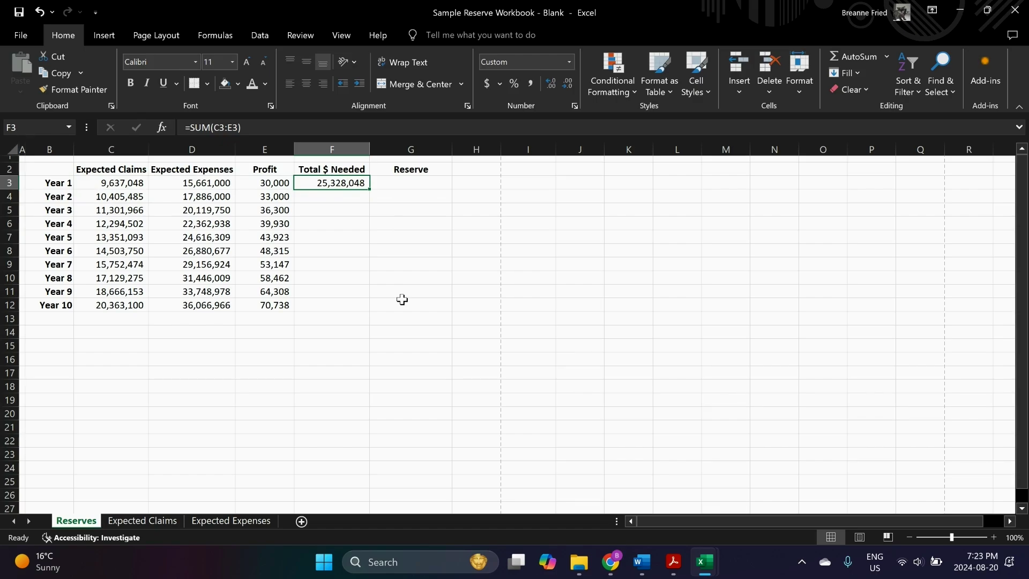
left_click(339, 195)
left_click(351, 184)
left_click_drag(369, 190, 369, 309)
left_click(330, 345)
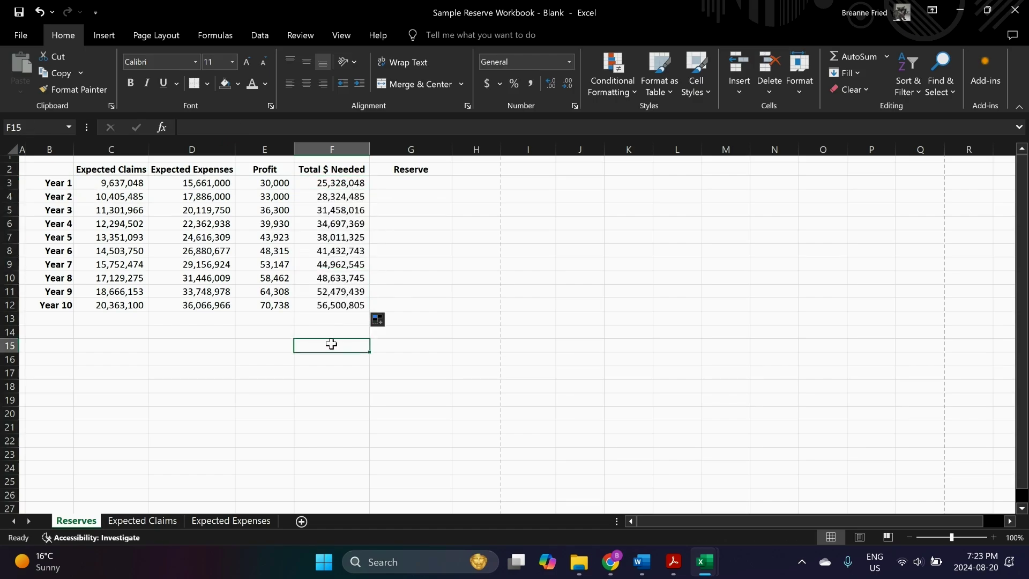
left_click(410, 304)
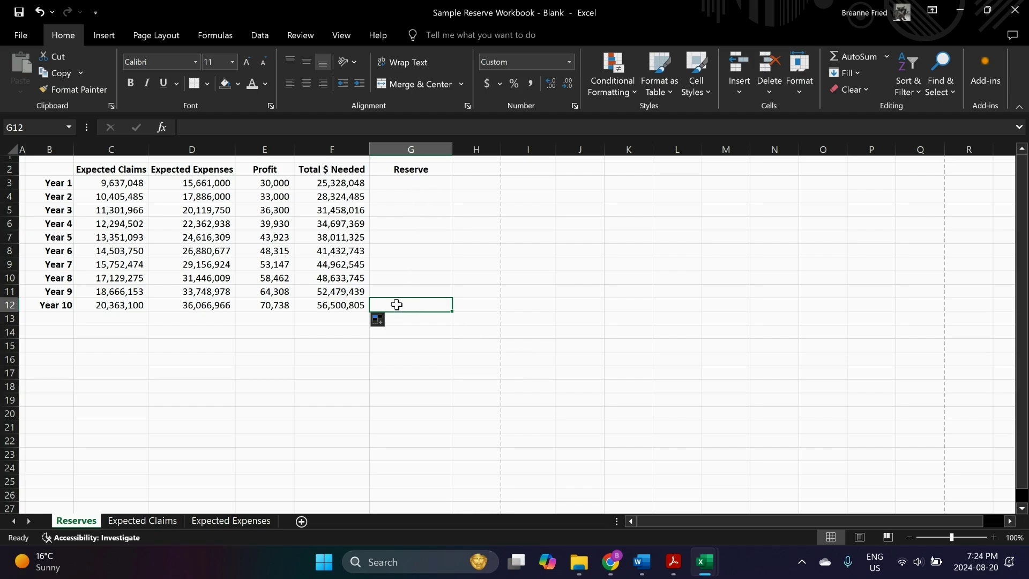
Set the Year 10 Reserve in G12 to =F12
left_click(331, 304)
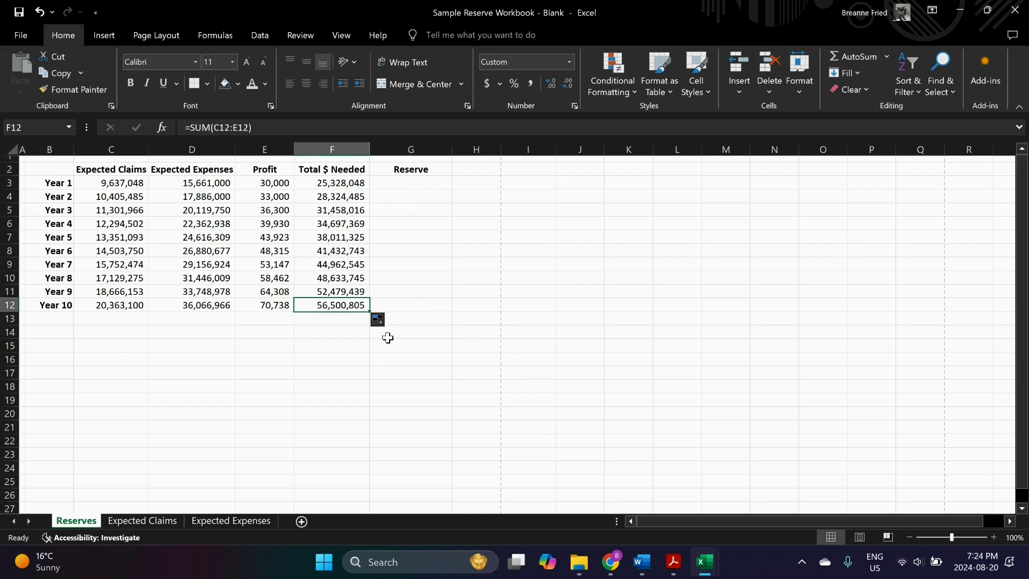
left_click(391, 303)
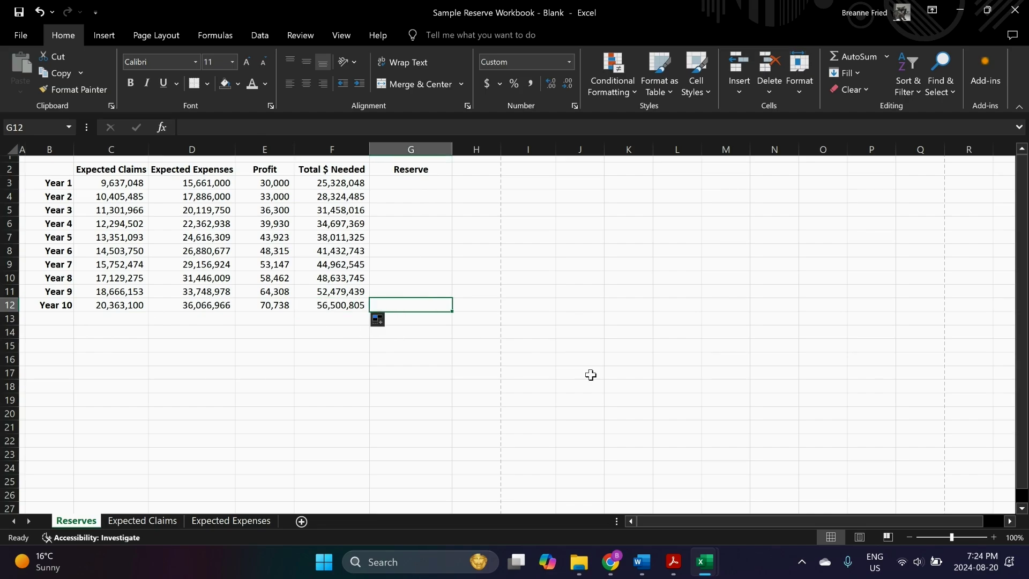
type("=")
left_click(336, 304)
key("Return")
key("Up")
key("Up")
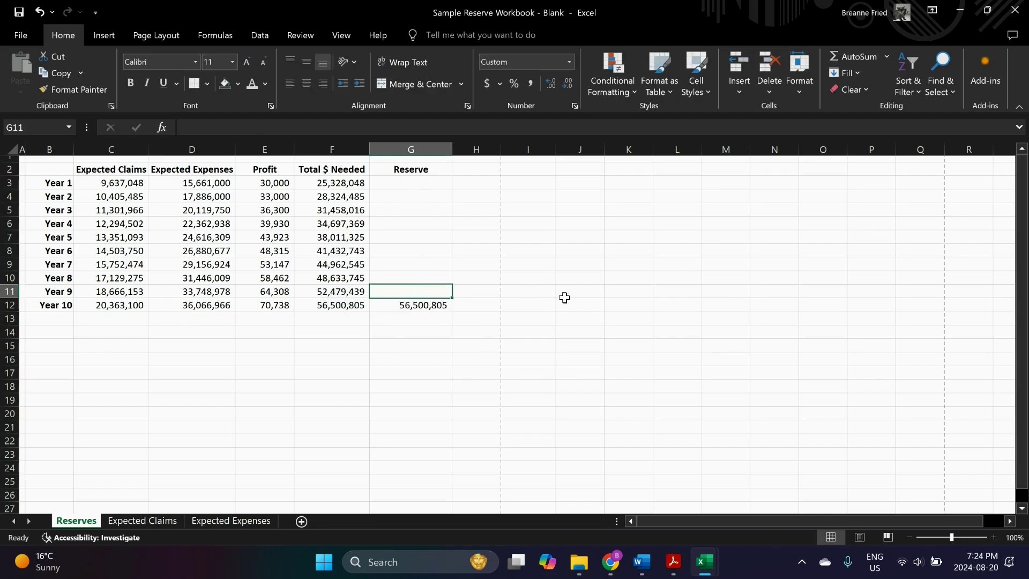
left_click(399, 305)
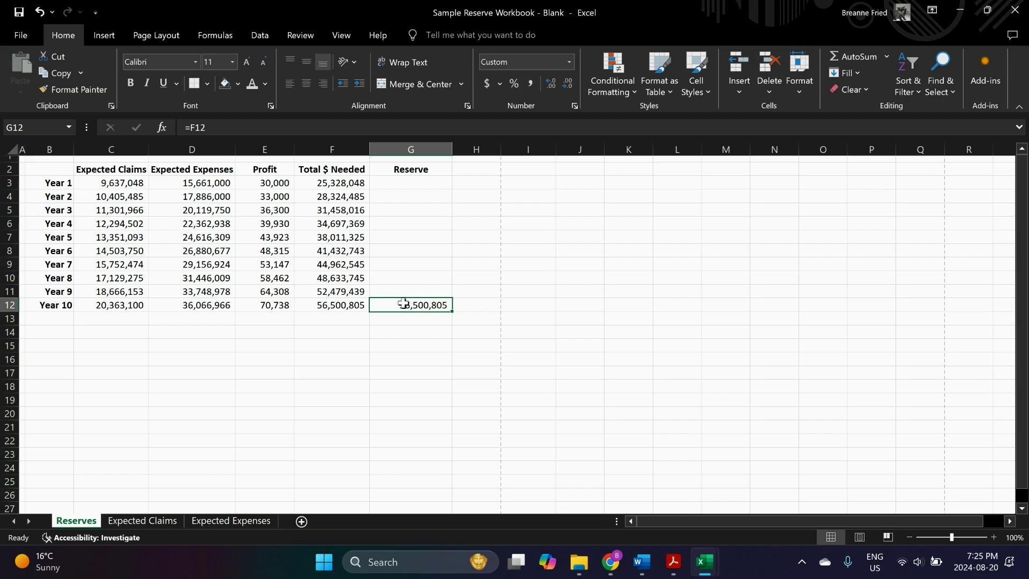
Set the Year 9 Reserve in G11 to =G12/1.05+F11
left_click(326, 290)
left_click(419, 291)
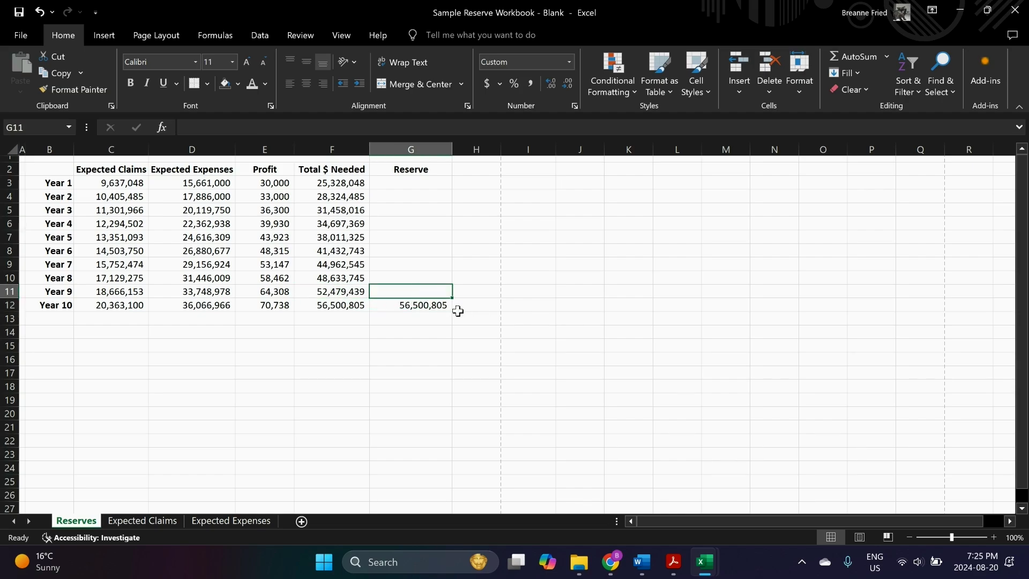
type("=")
left_click(405, 304)
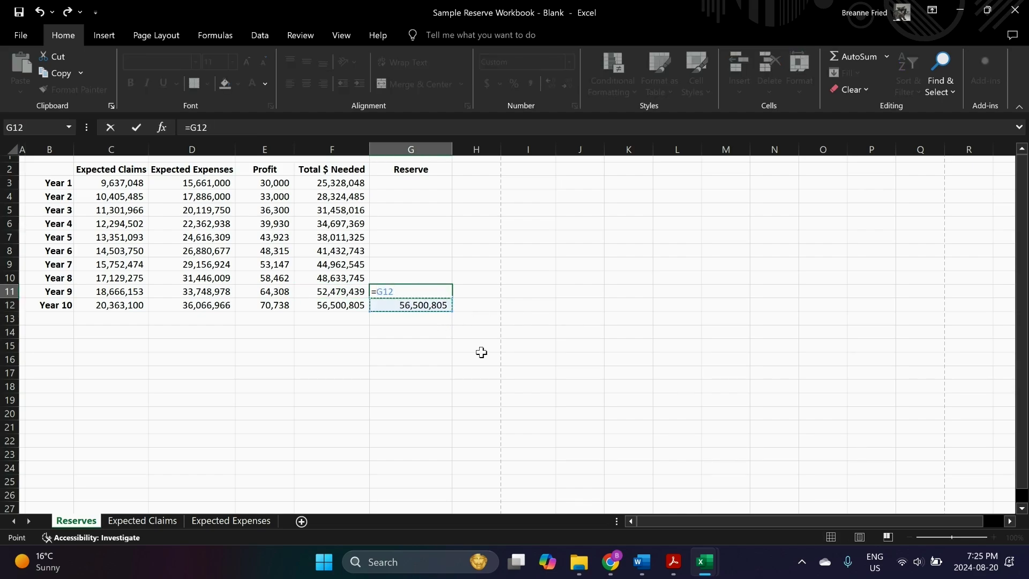
type("/1.05+")
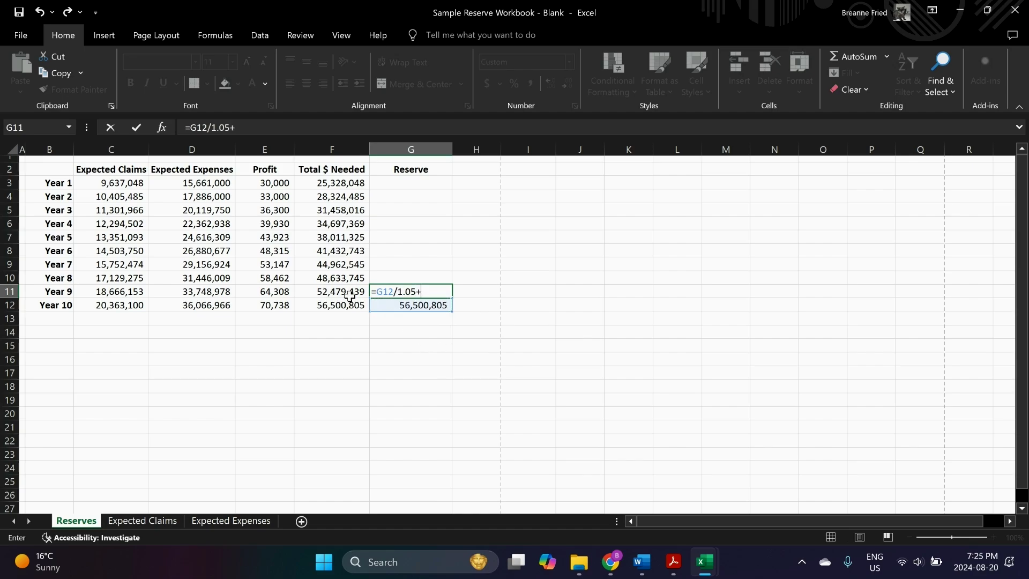
left_click(349, 295)
key("Return")
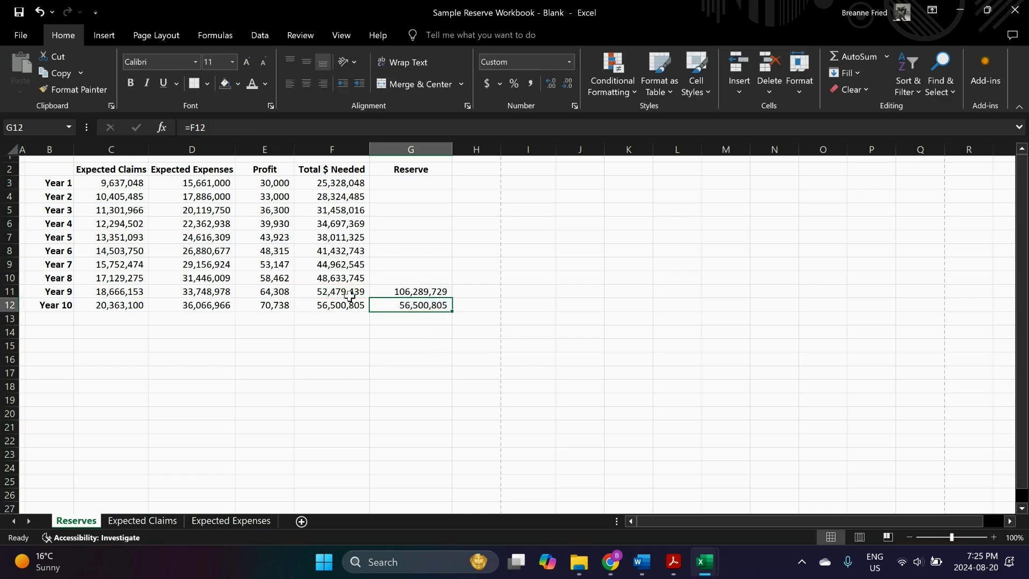
left_click(392, 289)
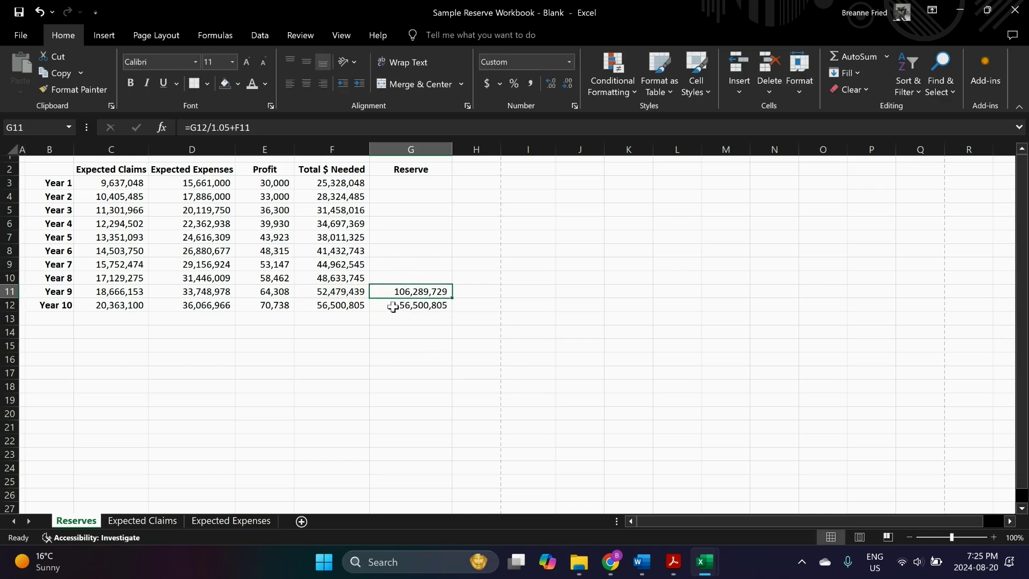
left_click(415, 306)
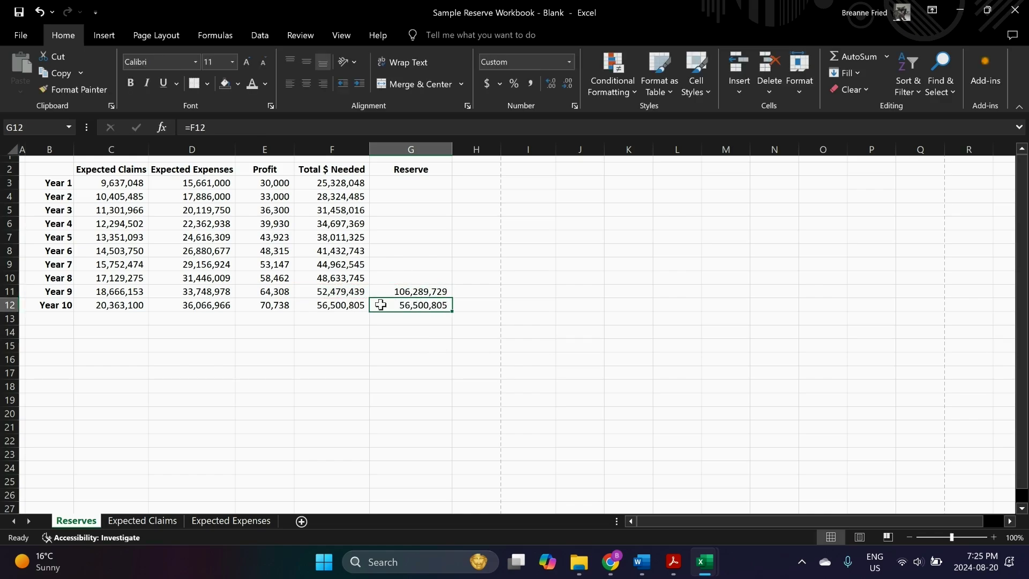
left_click(337, 291)
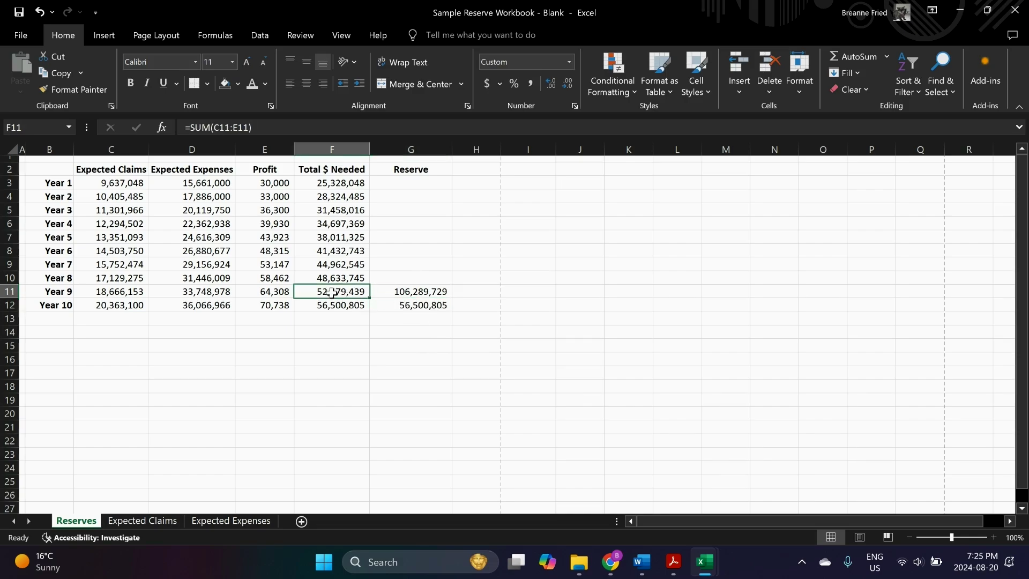
Set Year 8 Reserve to =G11/1.05+F10 and copy it up to Year 1 in G3
left_click(415, 277)
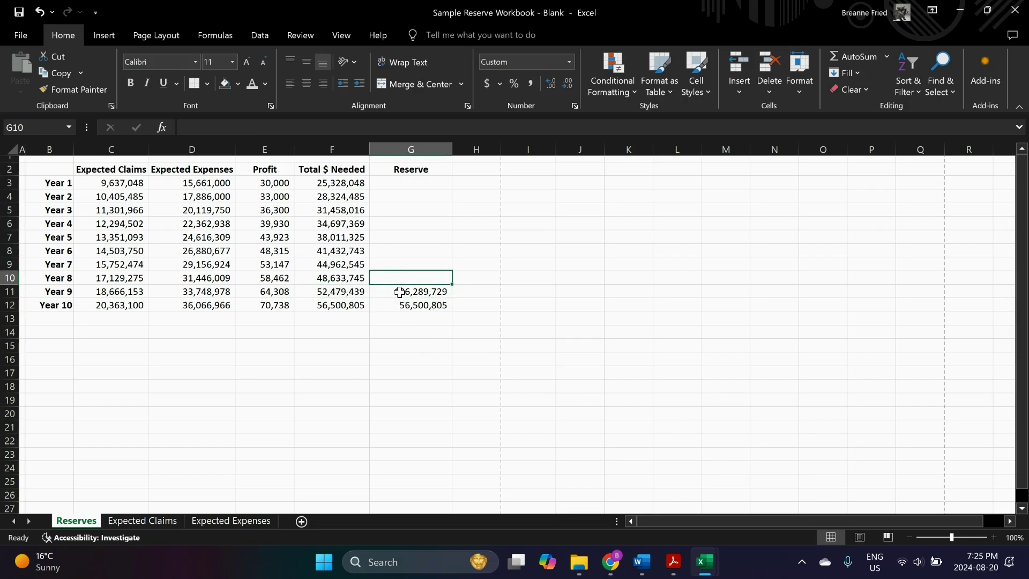
type("=")
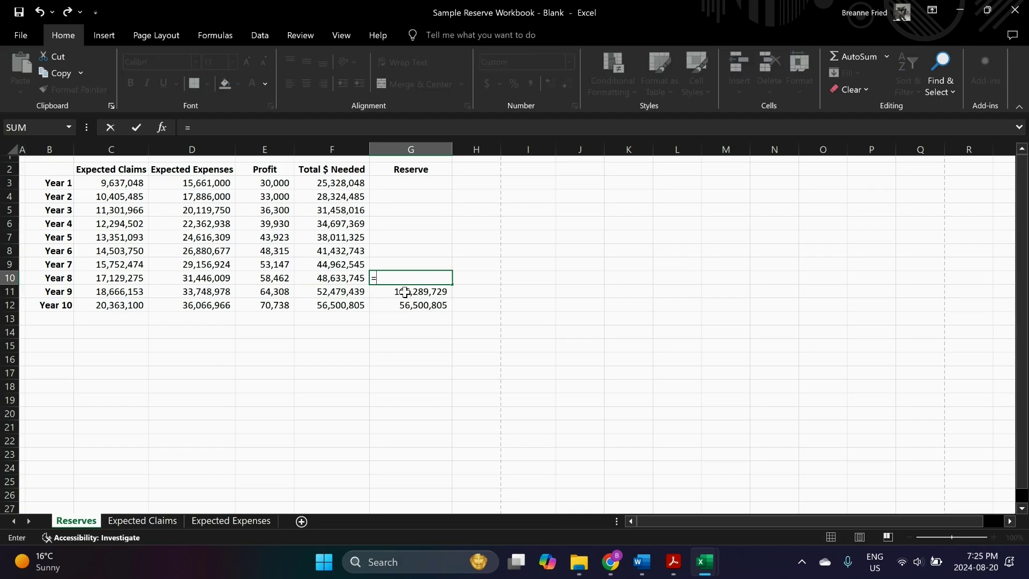
left_click(423, 292)
type("/1.05+")
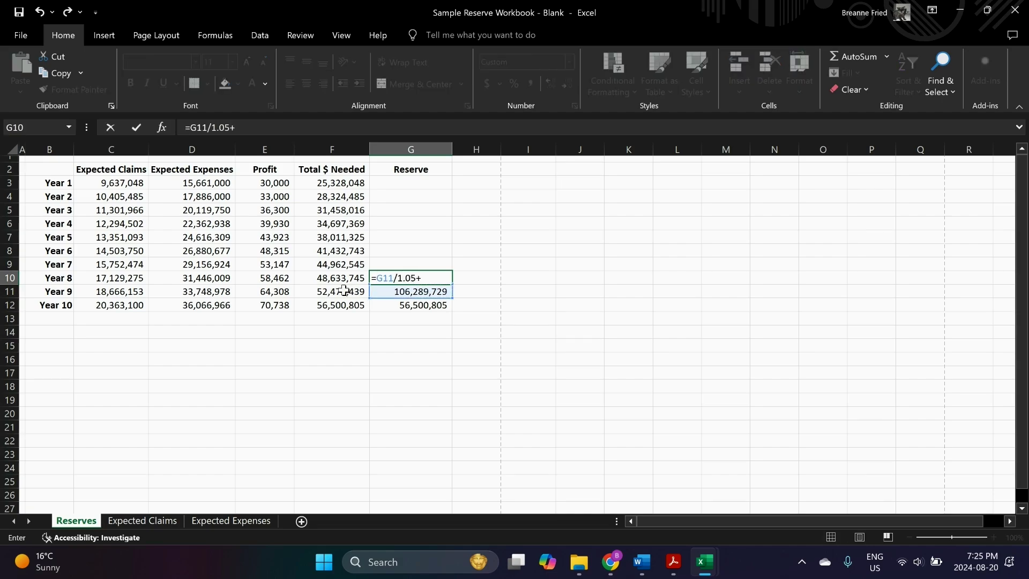
left_click(323, 279)
key("Return")
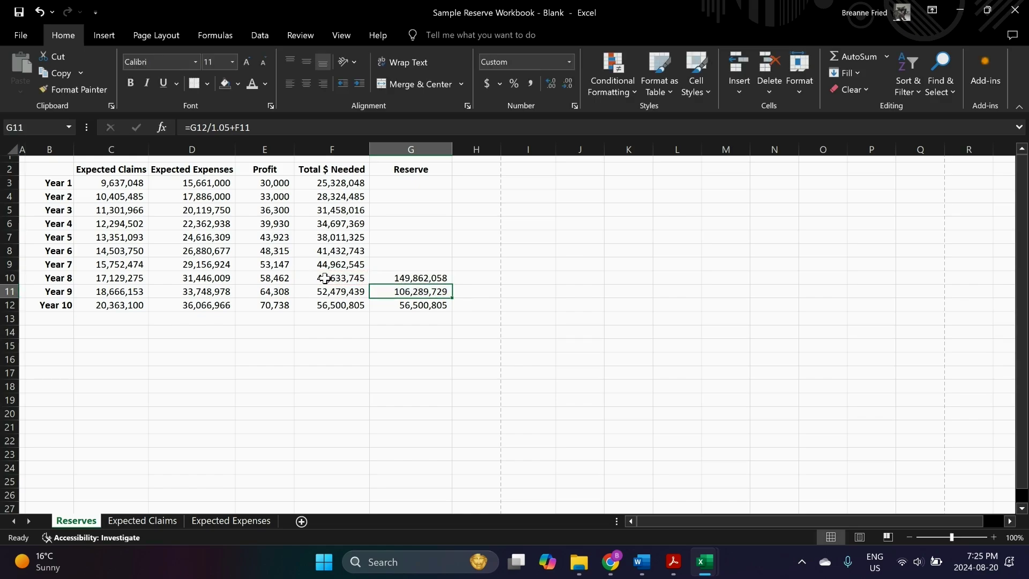
left_click(426, 274)
left_click_drag(452, 284, 449, 182)
left_click(421, 223)
left_click(418, 183)
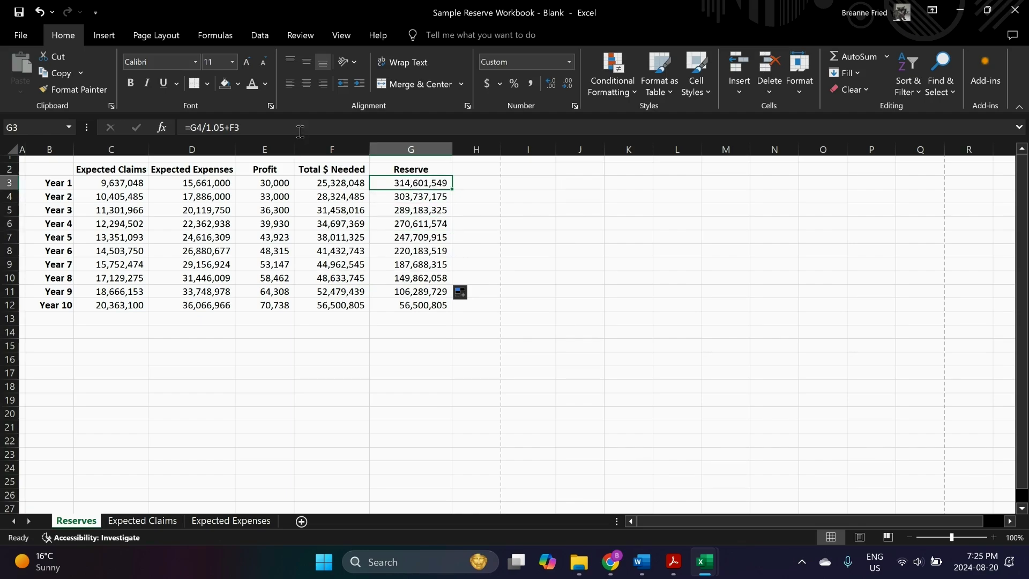
double_click(412, 183)
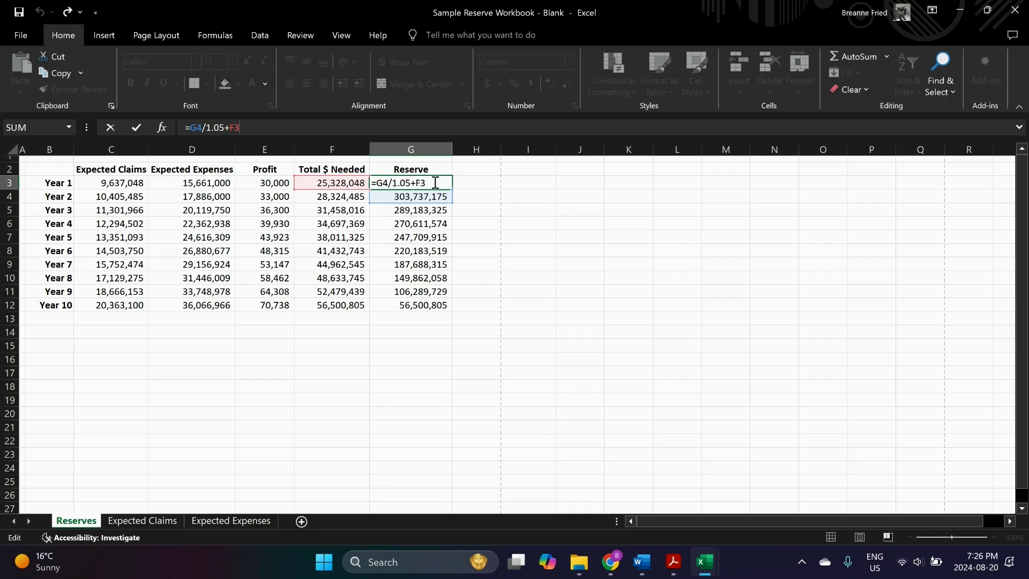
left_click(474, 183)
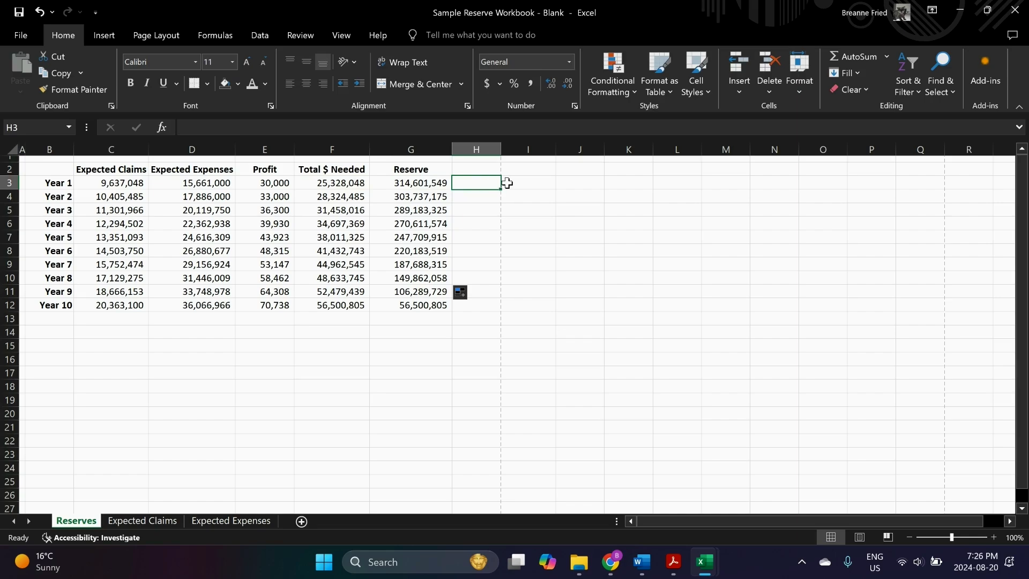
Enter =G3/1.05 in H3 for a time-zero reserve of 299,620,522.63
type("=")
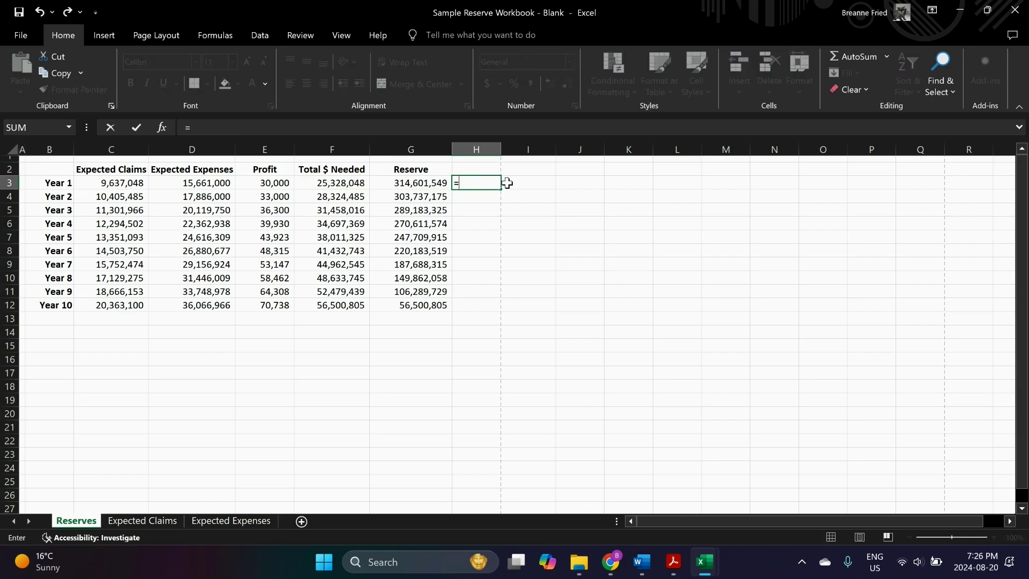
left_click(405, 183)
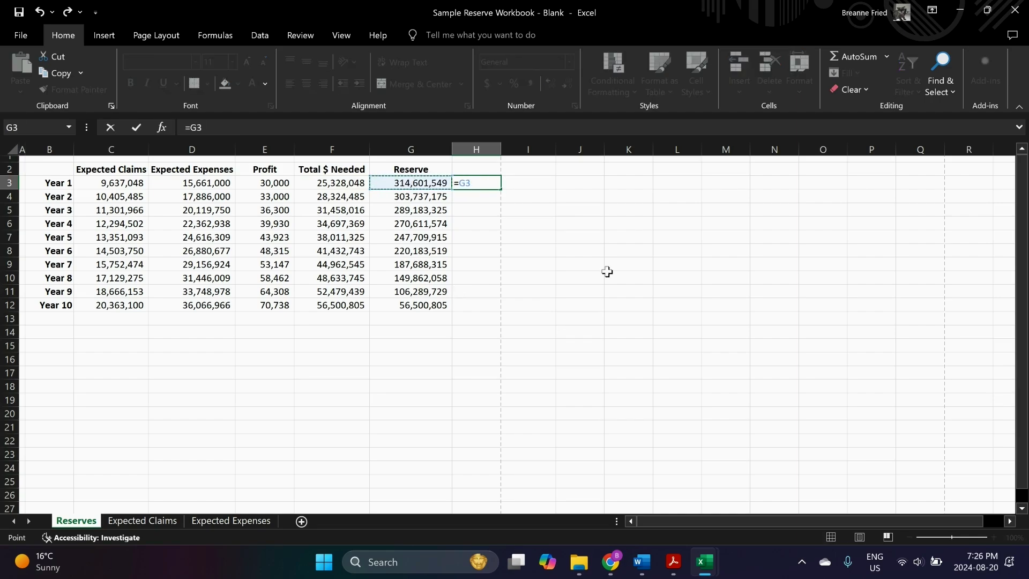
type("/1.05")
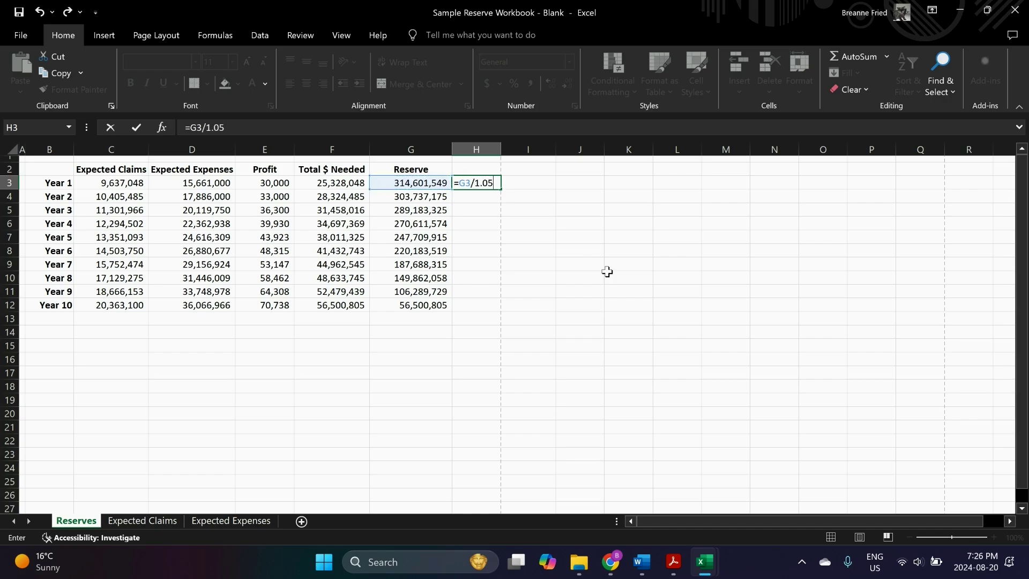
key("ctrl+Return")
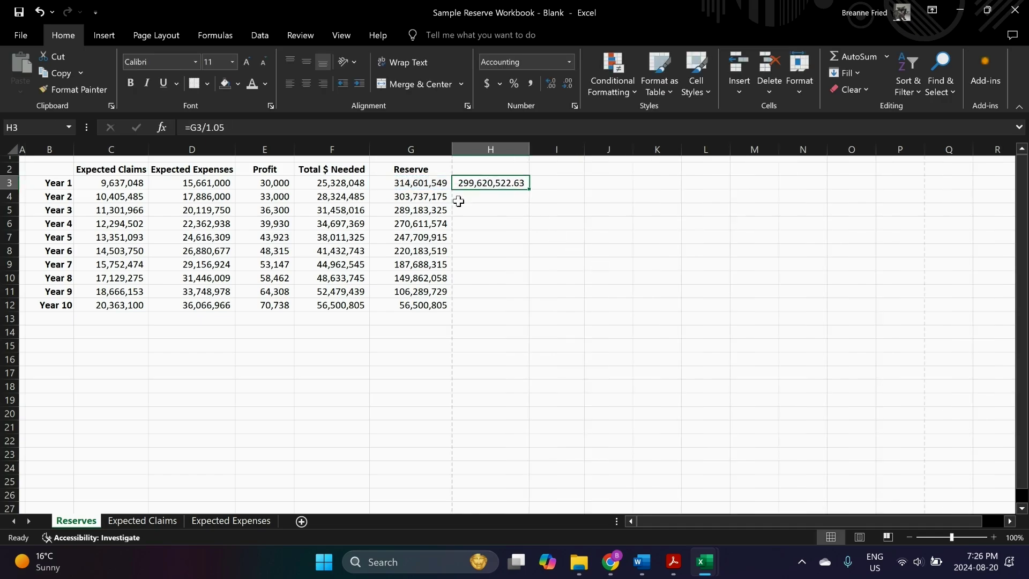